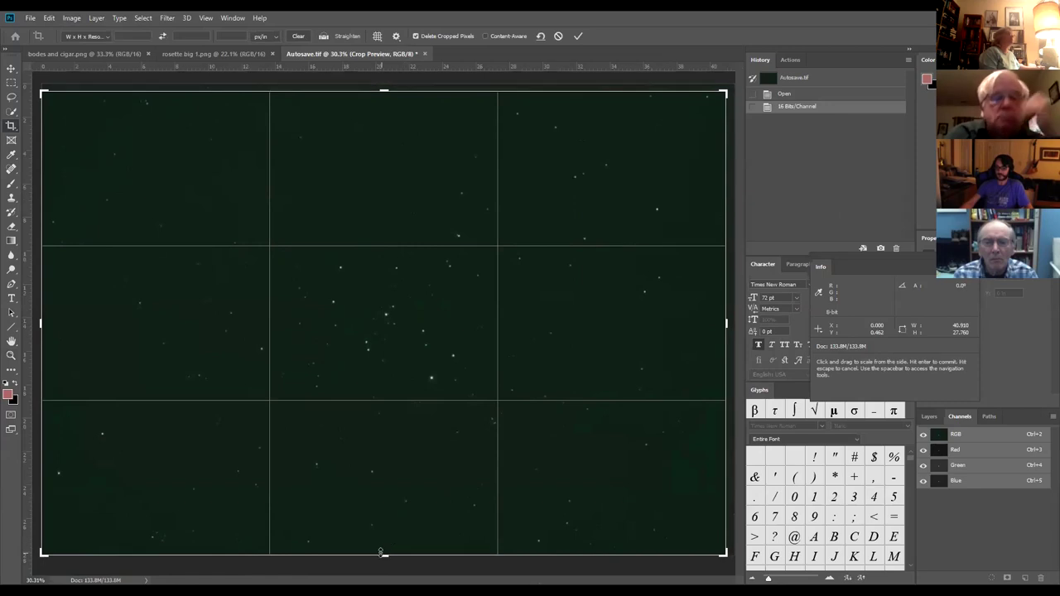
# Crop the edges of the star image to about 40.51 by 27.43 in and apply the crop.
pyautogui.moveTo(43, 323); pyautogui.dragTo(47, 323)
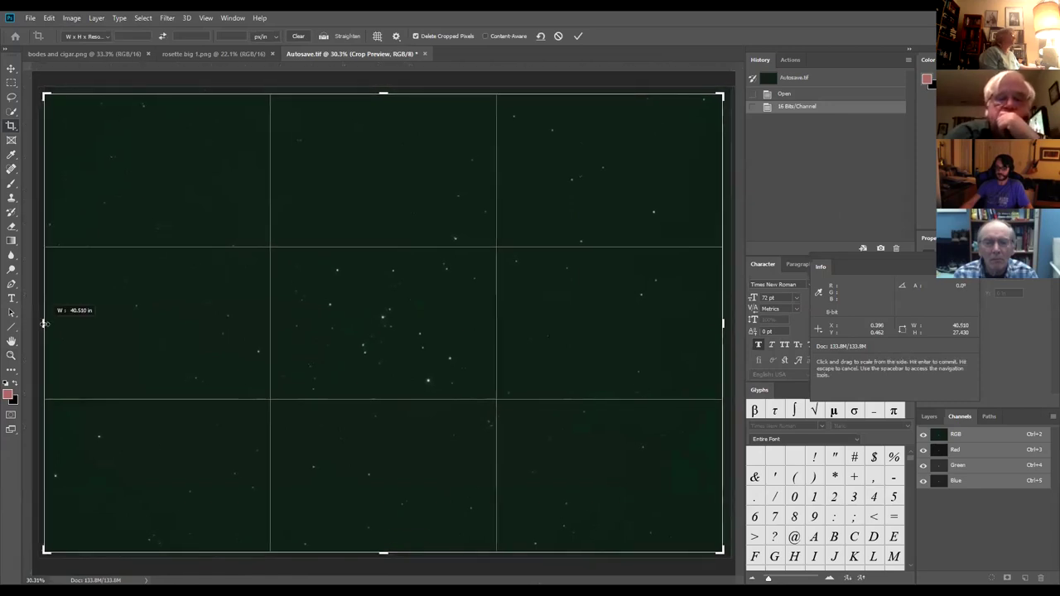
pyautogui.click(11, 356)
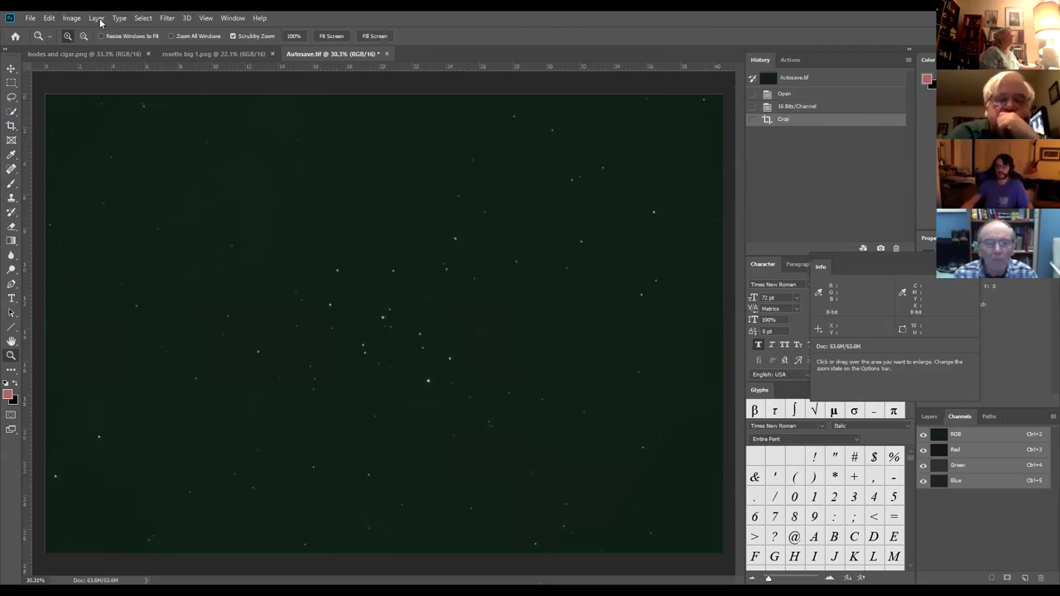
# Apply a Levels adjustment that raises the RGB black point to 8.
pyautogui.click(71, 17)
pyautogui.moveTo(88, 47)
pyautogui.click(290, 58)
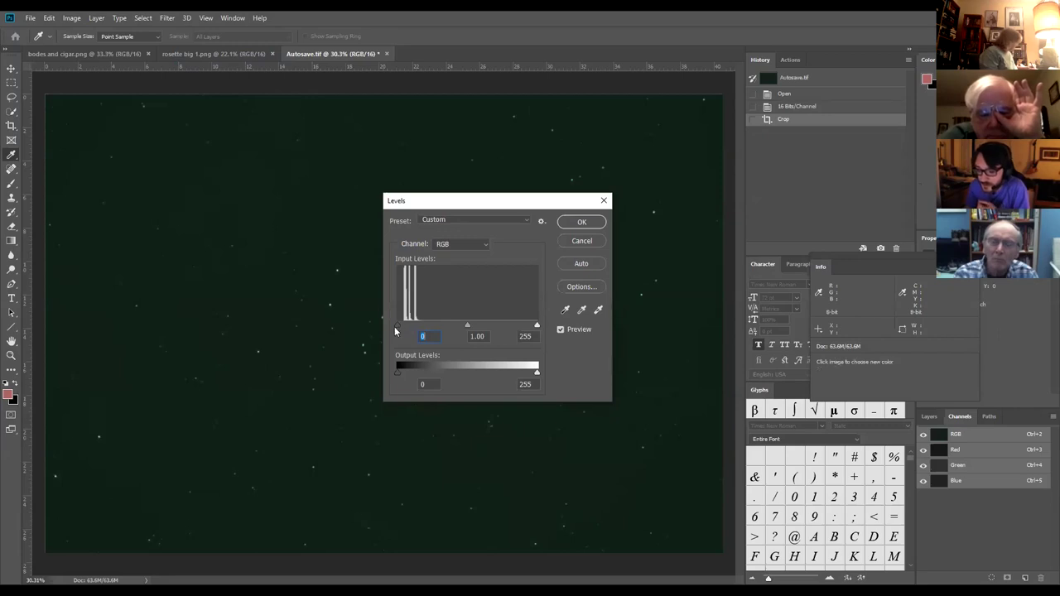
pyautogui.moveTo(399, 325); pyautogui.dragTo(400, 326)
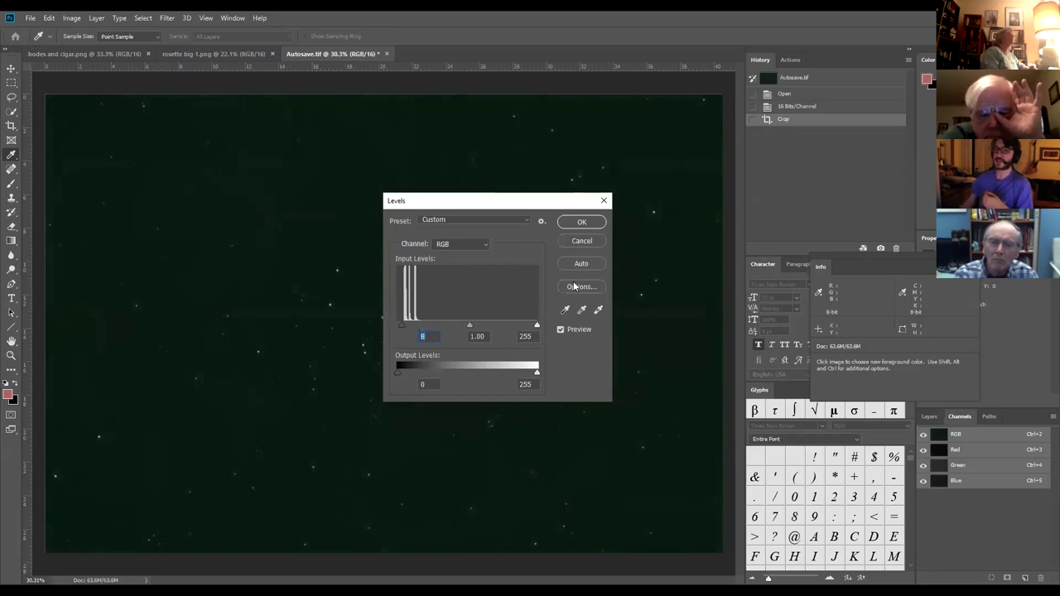
pyautogui.click(582, 221)
pyautogui.press('z')
# Start another Levels adjustment, compare the RGB and Green histograms, and set the Green channel's black point to 20.
pyautogui.click(72, 18)
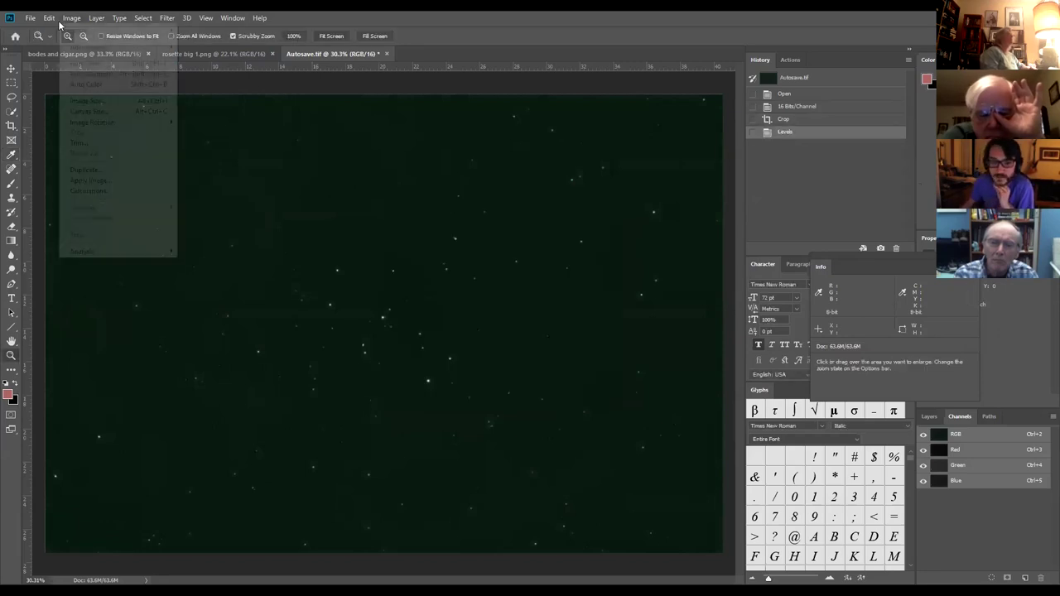
pyautogui.moveTo(138, 51)
pyautogui.click(196, 57)
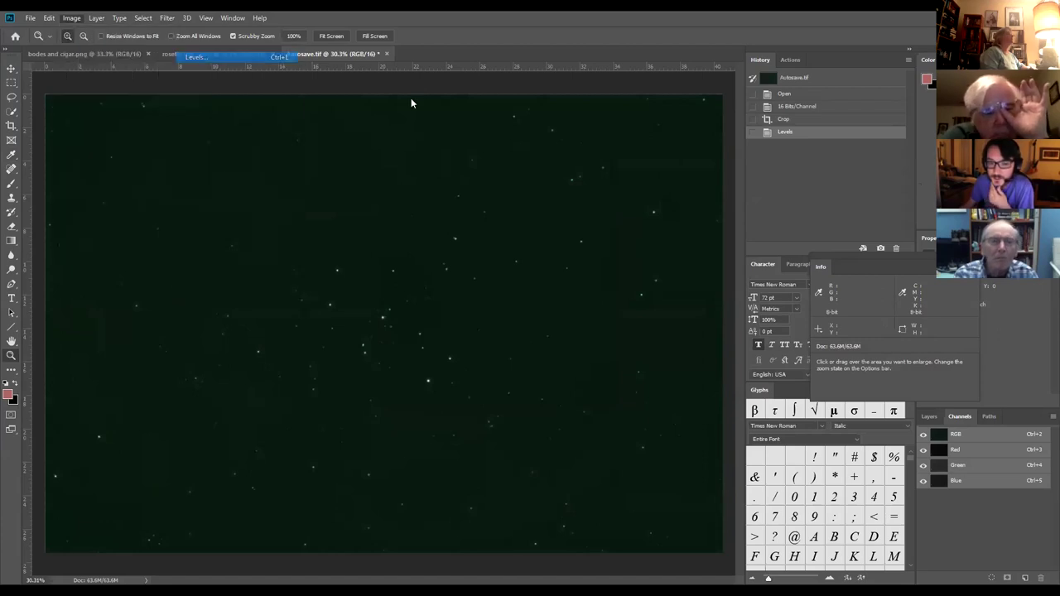
pyautogui.click(458, 245)
pyautogui.click(461, 274)
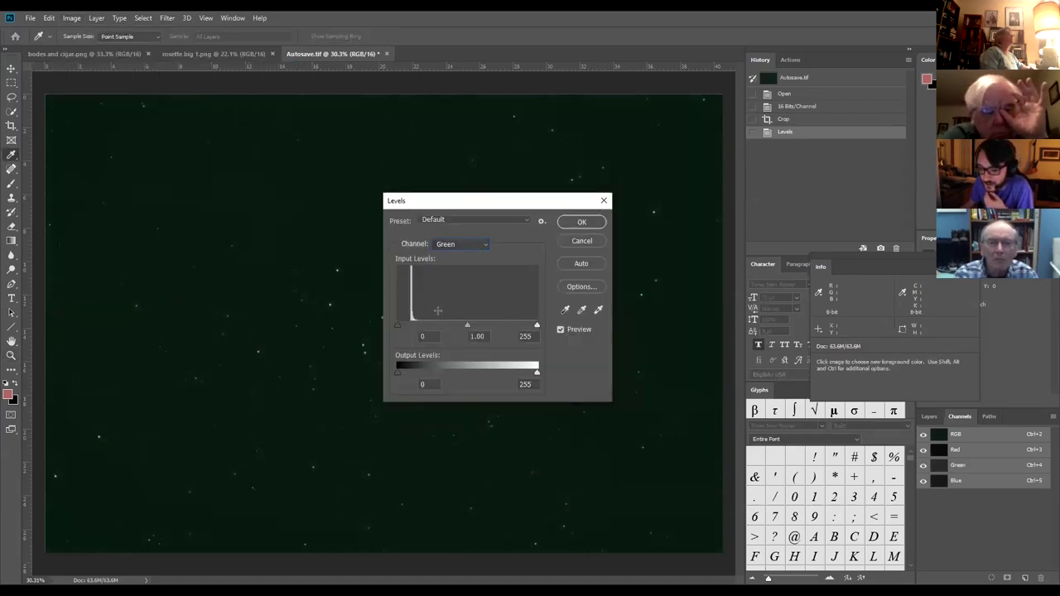
pyautogui.click(475, 245)
pyautogui.click(472, 254)
pyautogui.click(477, 245)
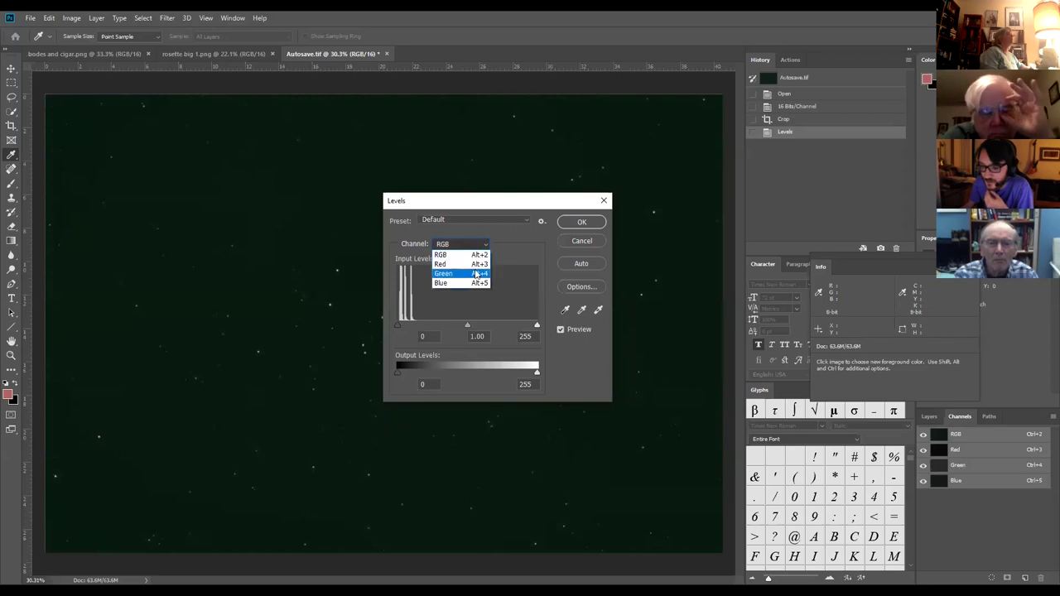
pyautogui.click(477, 270)
pyautogui.click(477, 245)
pyautogui.click(473, 255)
pyautogui.click(477, 245)
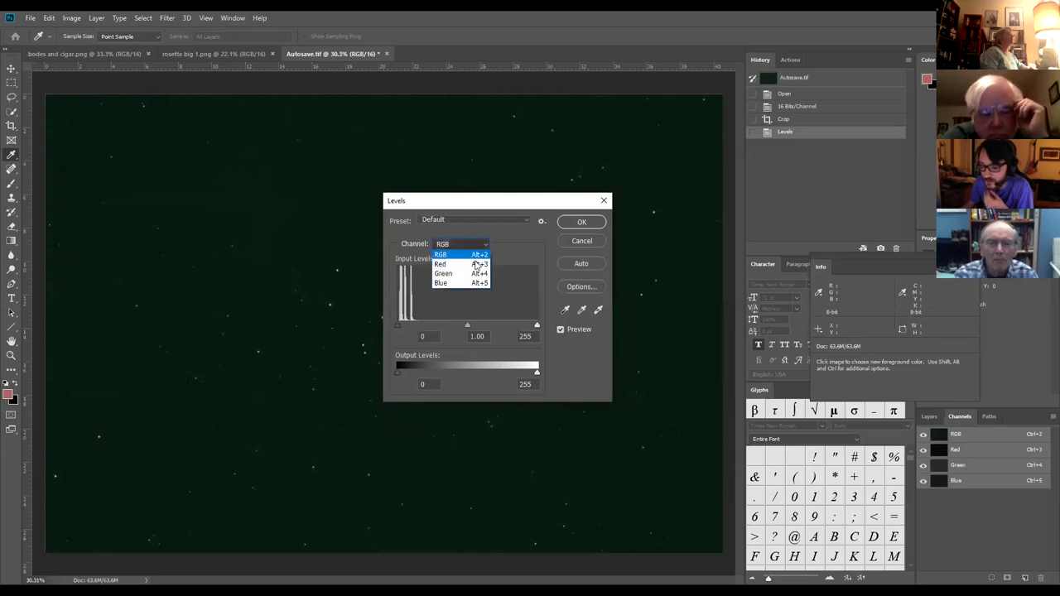
pyautogui.click(478, 275)
pyautogui.moveTo(397, 325); pyautogui.dragTo(408, 322)
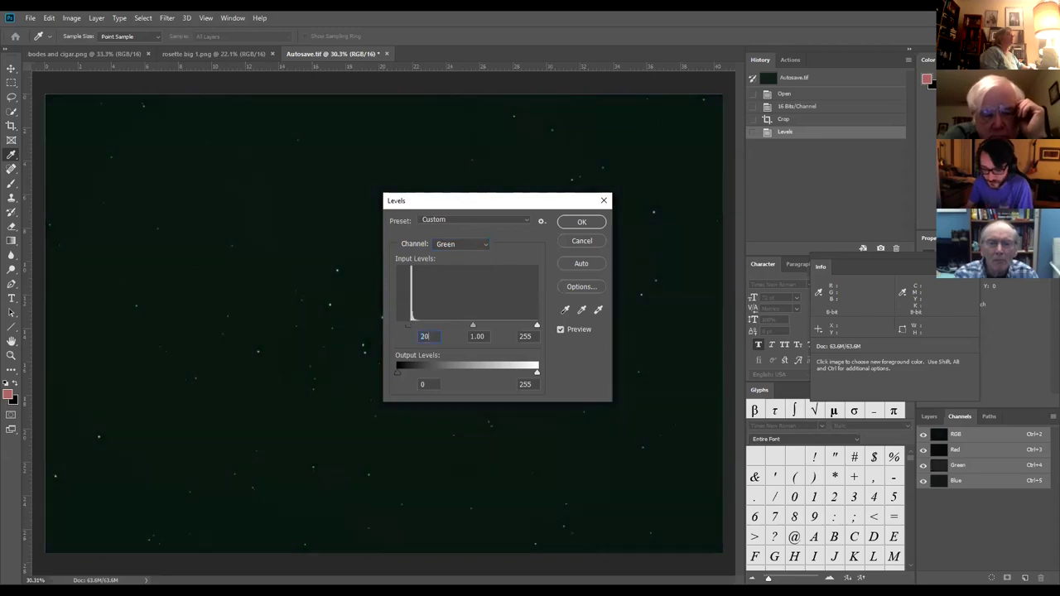
# Set the Blue channel's black point to 11 and apply the Levels adjustment.
pyautogui.click(482, 245)
pyautogui.click(456, 281)
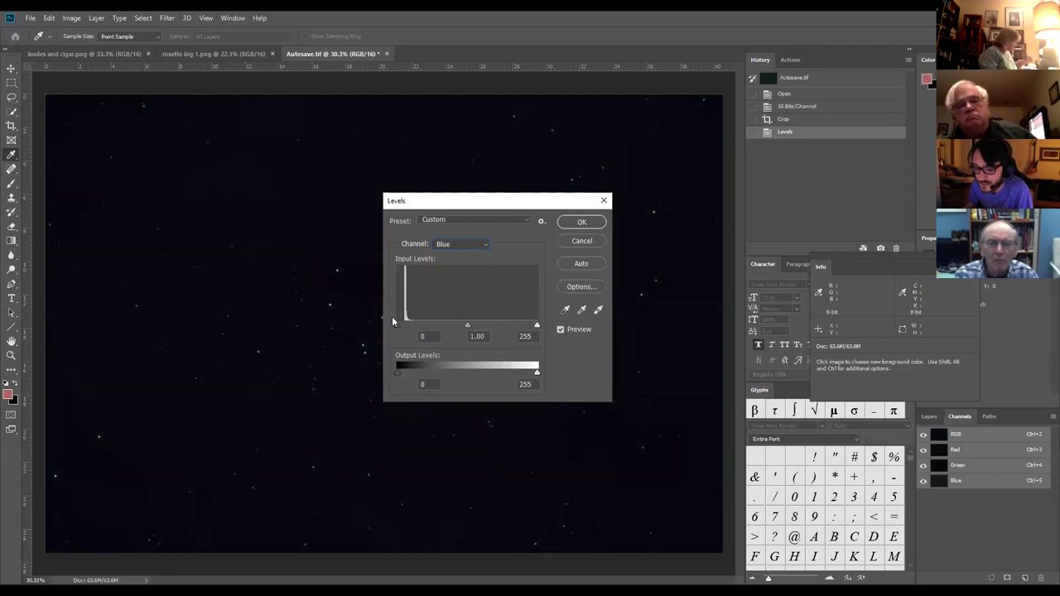
pyautogui.moveTo(395, 324); pyautogui.dragTo(401, 324)
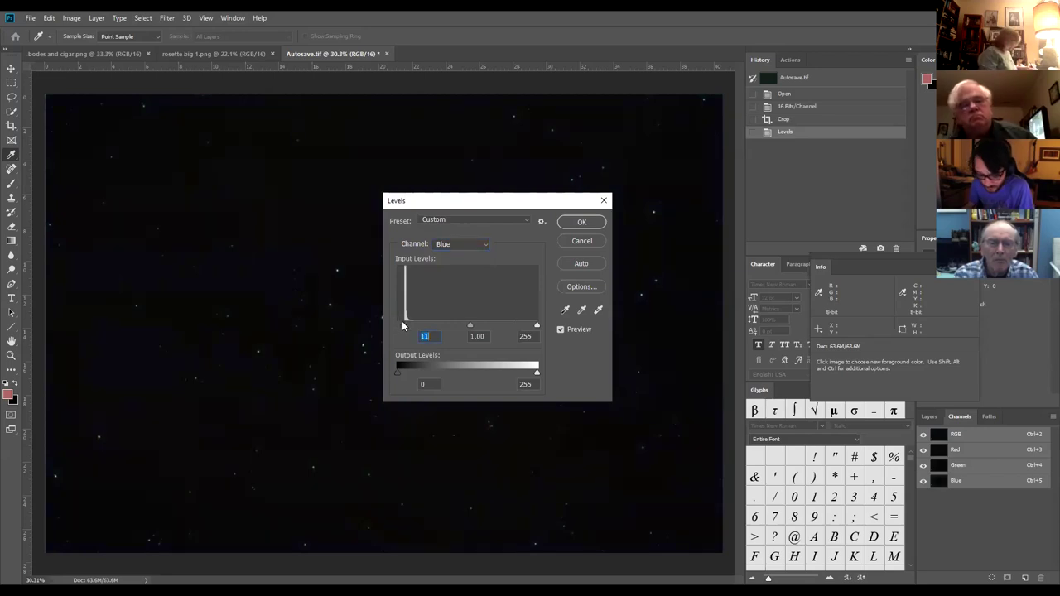
pyautogui.click(600, 223)
pyautogui.press('z')
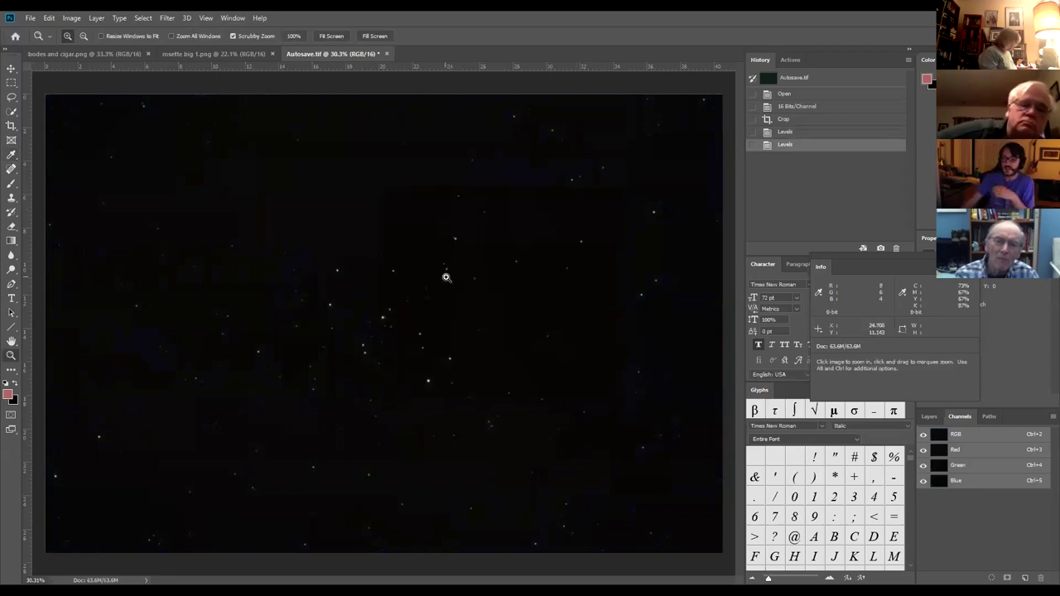
# Stretch the image with Curves, lifting the shadows and placing an upper point at input 94, output 194.
pyautogui.click(267, 308)
pyautogui.rightClick(267, 308)
pyautogui.click(281, 312)
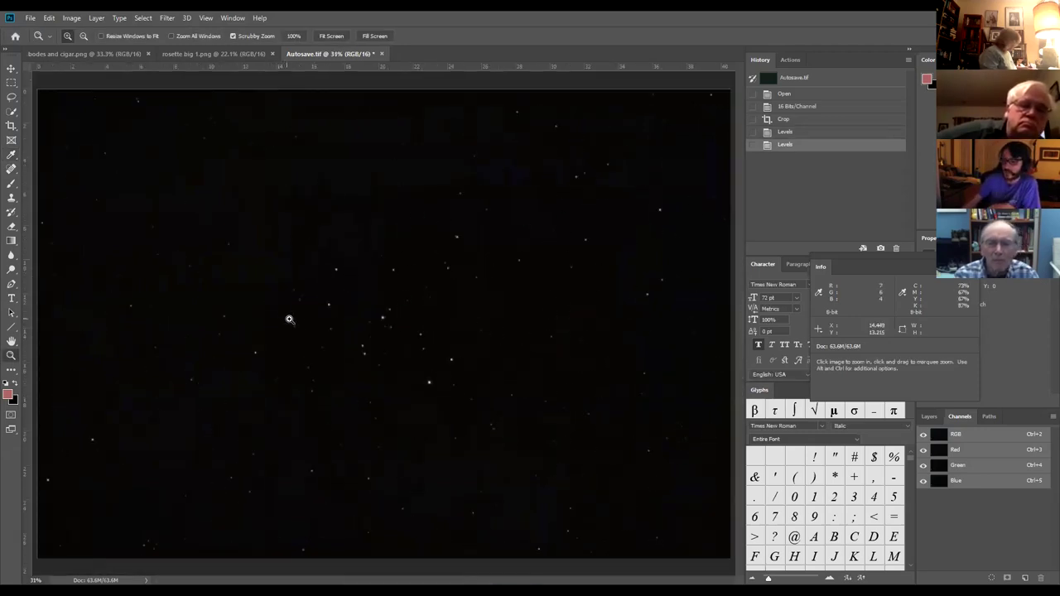
pyautogui.click(72, 17)
pyautogui.moveTo(83, 44)
pyautogui.click(220, 70)
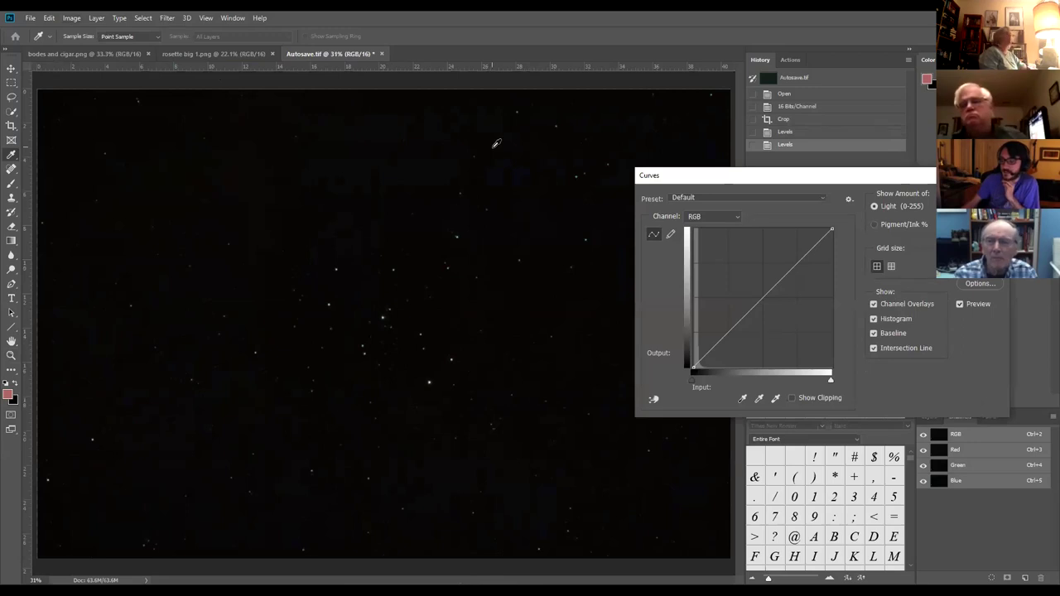
pyautogui.moveTo(776, 176); pyautogui.dragTo(663, 190)
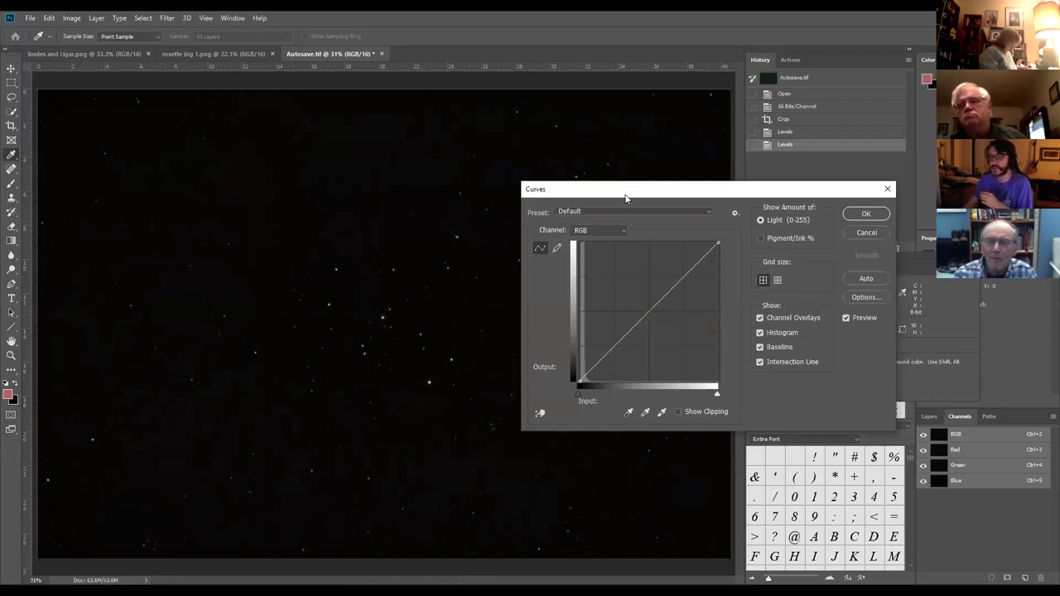
pyautogui.moveTo(631, 193); pyautogui.dragTo(691, 200)
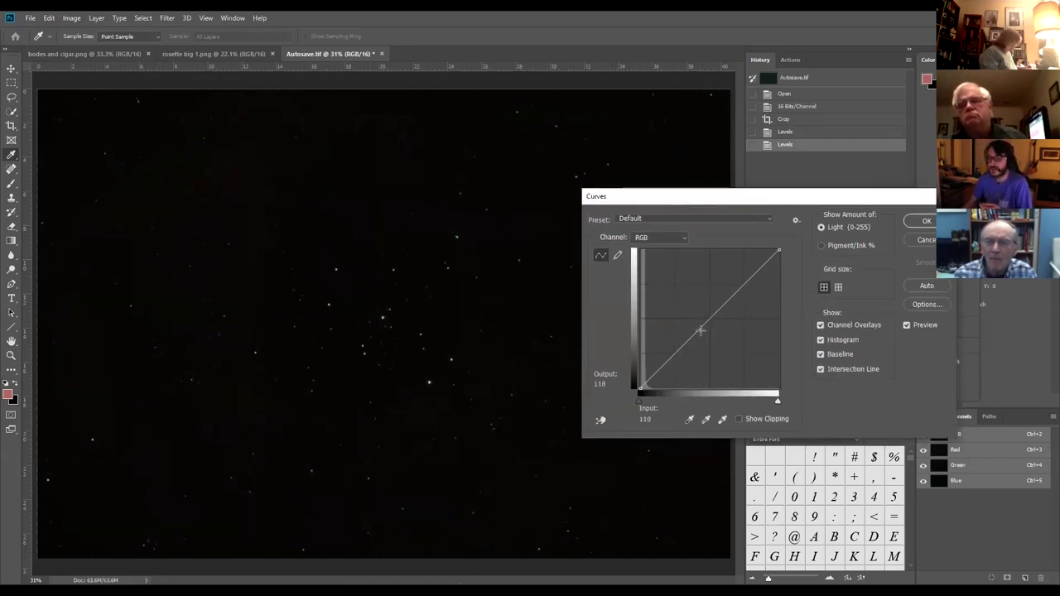
pyautogui.moveTo(645, 379); pyautogui.dragTo(645, 367)
pyautogui.moveTo(677, 292); pyautogui.dragTo(692, 283)
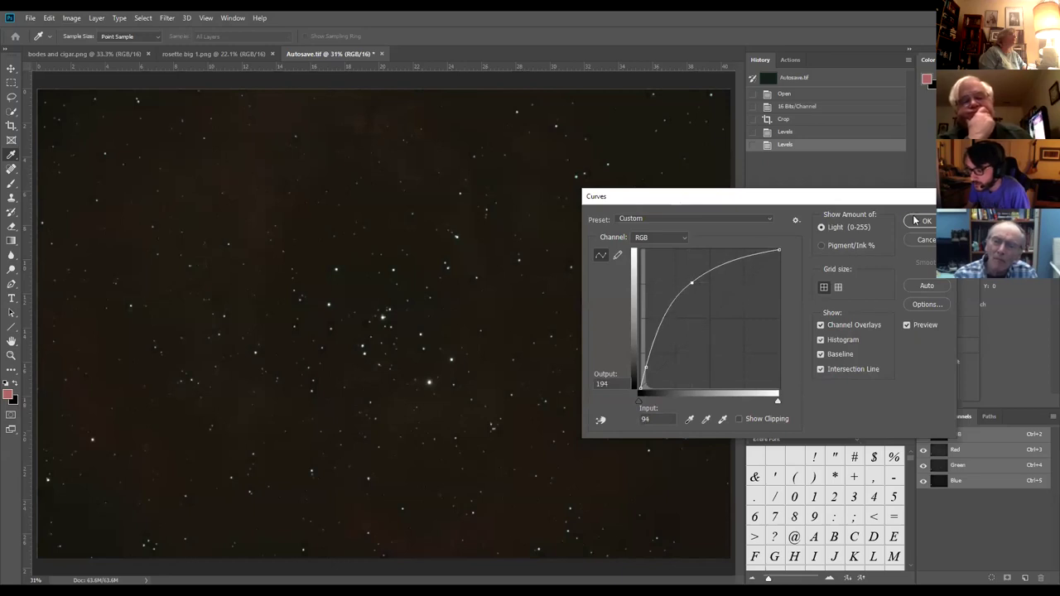
pyautogui.click(921, 220)
pyautogui.press('z')
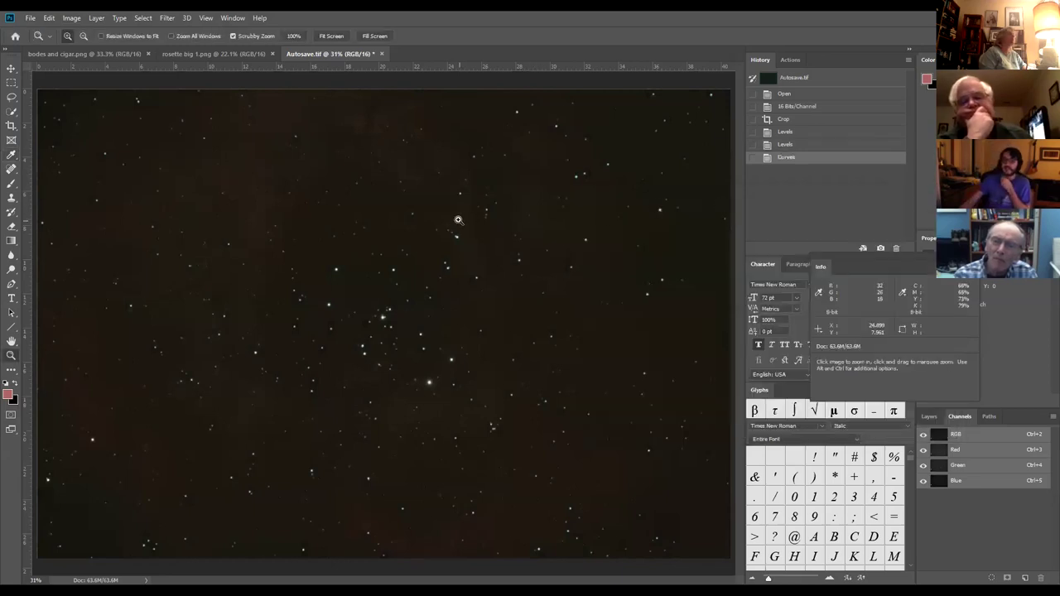
# In a new Levels adjustment, set the RGB black point to 7 and the Green channel's black point to 4.
pyautogui.click(71, 17)
pyautogui.moveTo(87, 47)
pyautogui.click(199, 57)
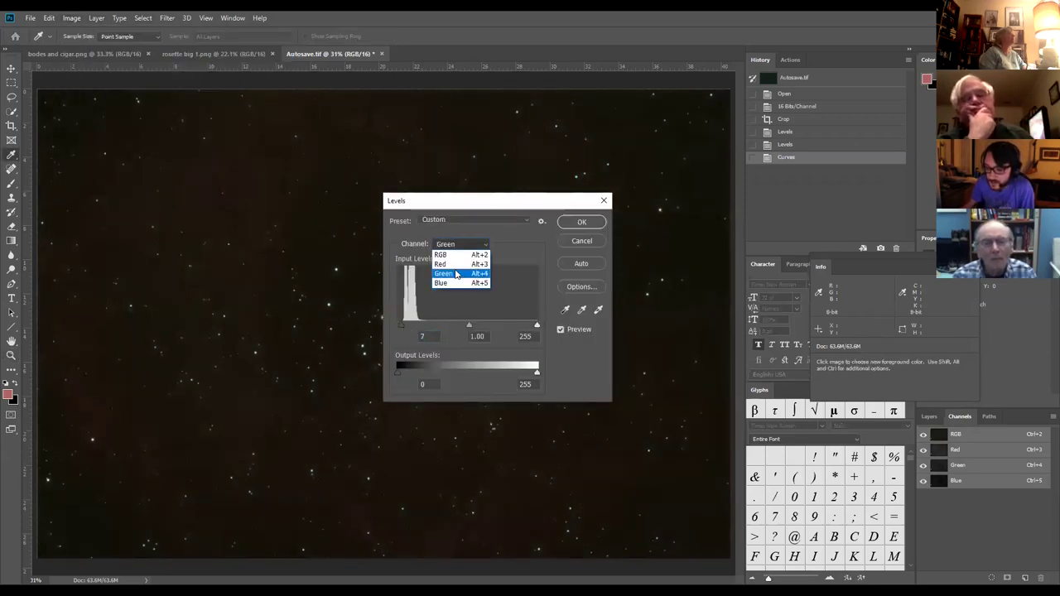
pyautogui.click(447, 274)
pyautogui.doubleClick(422, 336)
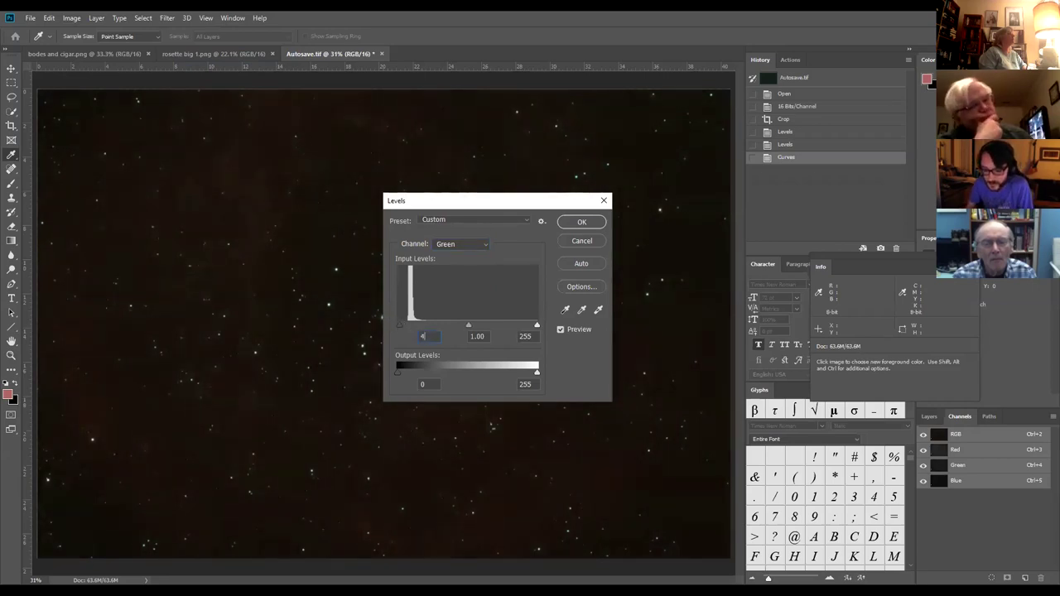
pyautogui.write('4')
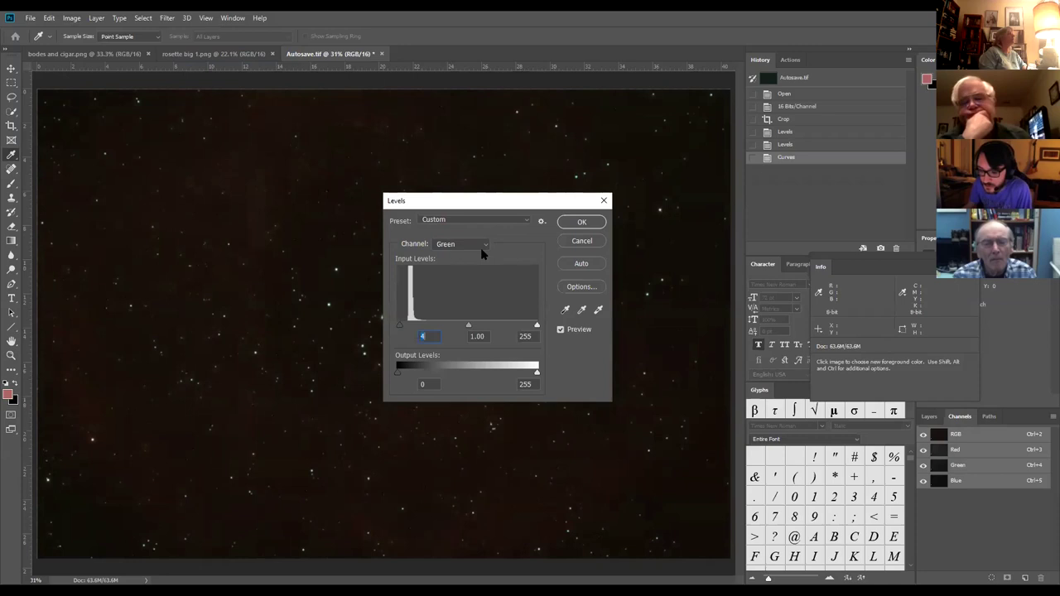
# Check the Blue channel, leave its black point at 0, and apply the Levels adjustment.
pyautogui.click(480, 244)
pyautogui.click(511, 229)
pyautogui.click(477, 244)
pyautogui.click(451, 284)
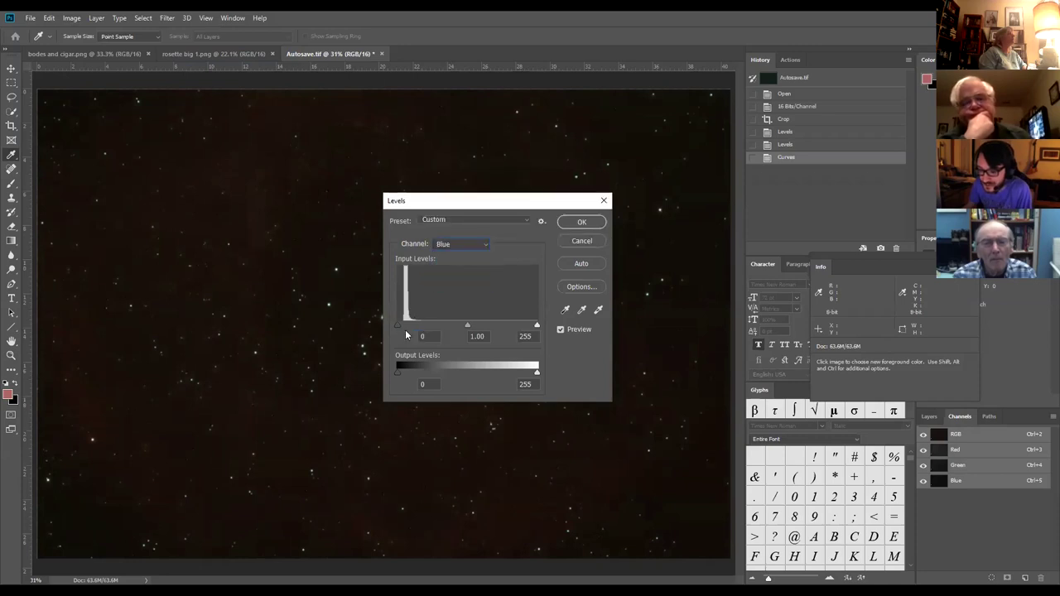
pyautogui.moveTo(399, 325); pyautogui.dragTo(385, 313)
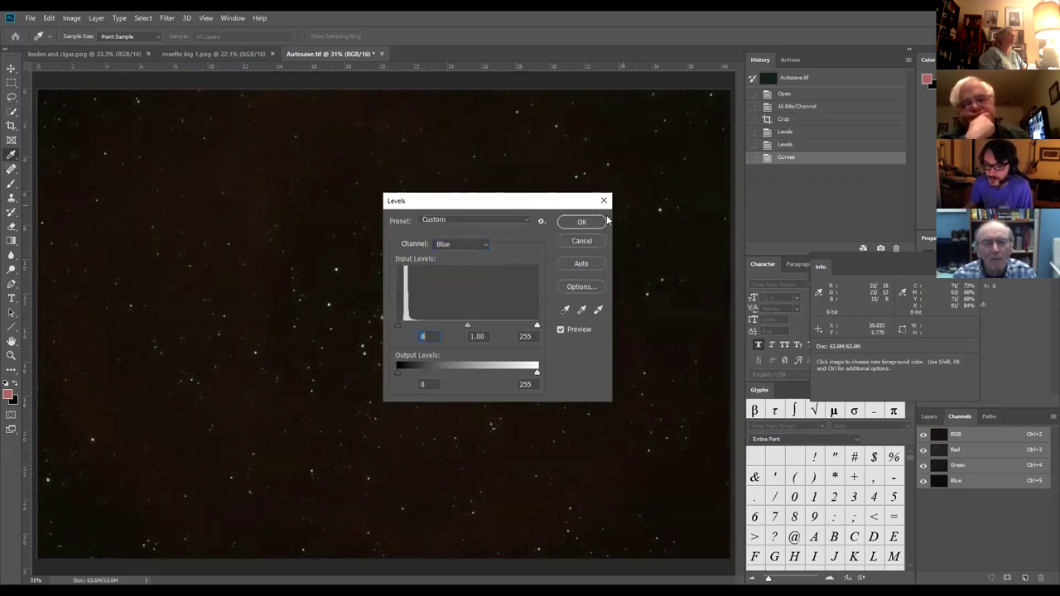
pyautogui.click(583, 222)
pyautogui.press('z')
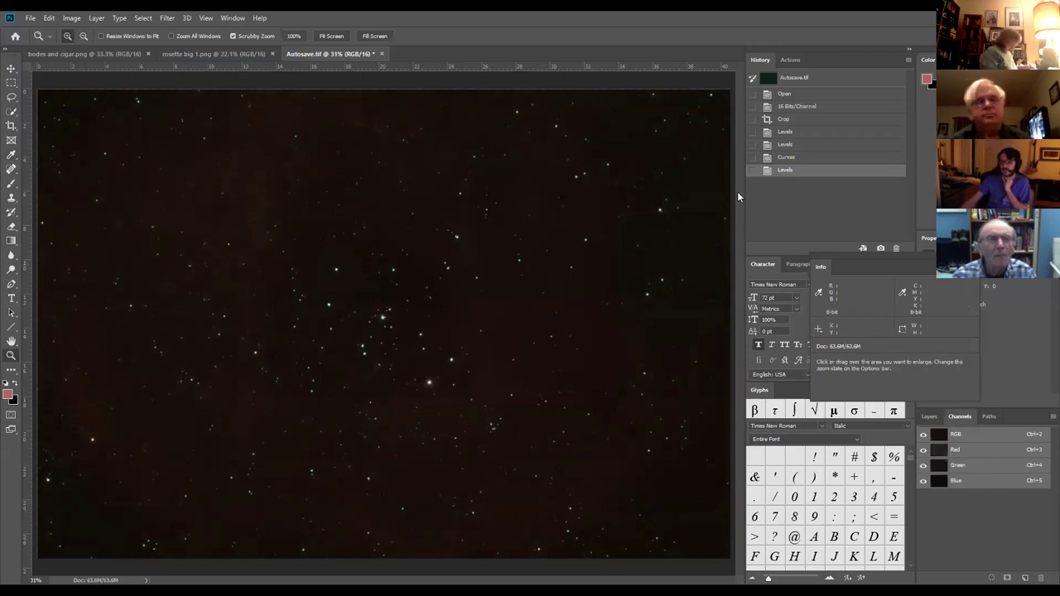
# Apply a second Curves stretch with a shadow point at input 29, output 70 and an upper point at input 122, output 192.
pyautogui.rightClick(419, 332)
pyautogui.click(432, 337)
pyautogui.click(71, 17)
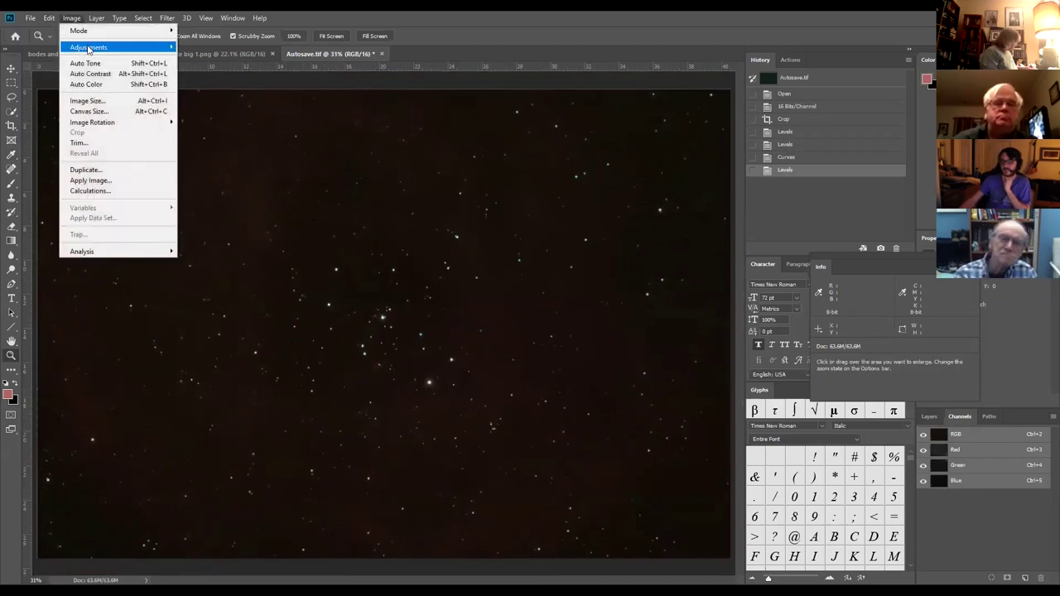
pyautogui.moveTo(90, 46)
pyautogui.click(198, 67)
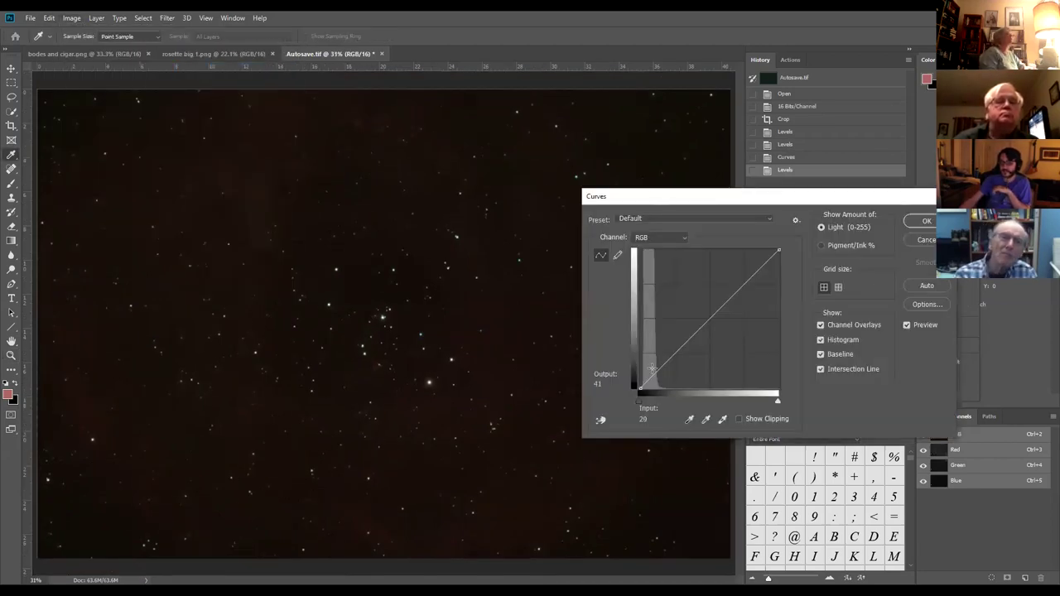
pyautogui.moveTo(656, 371); pyautogui.dragTo(658, 369)
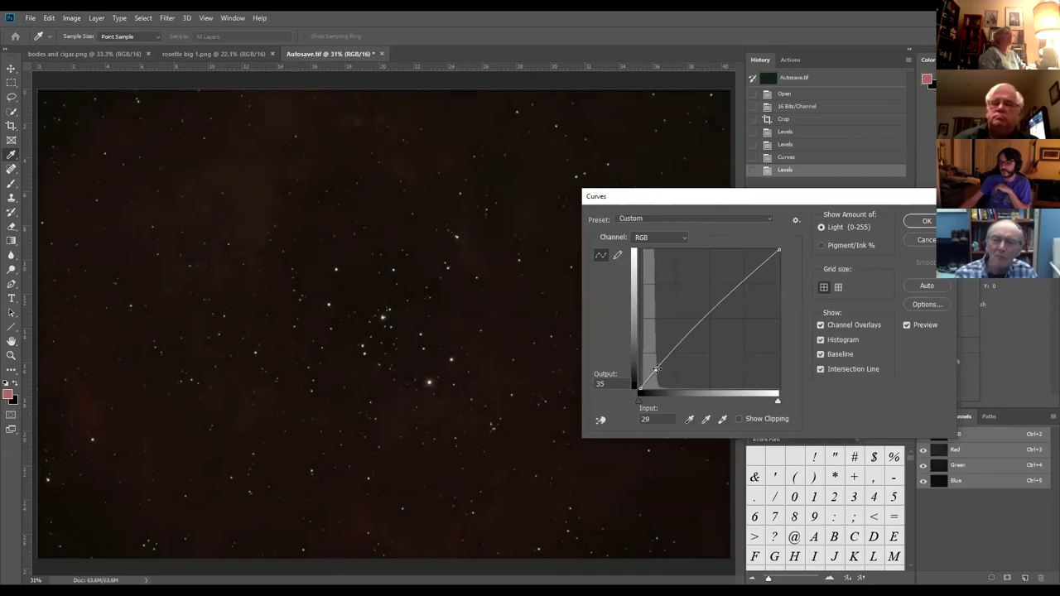
pyautogui.moveTo(657, 367); pyautogui.dragTo(657, 348)
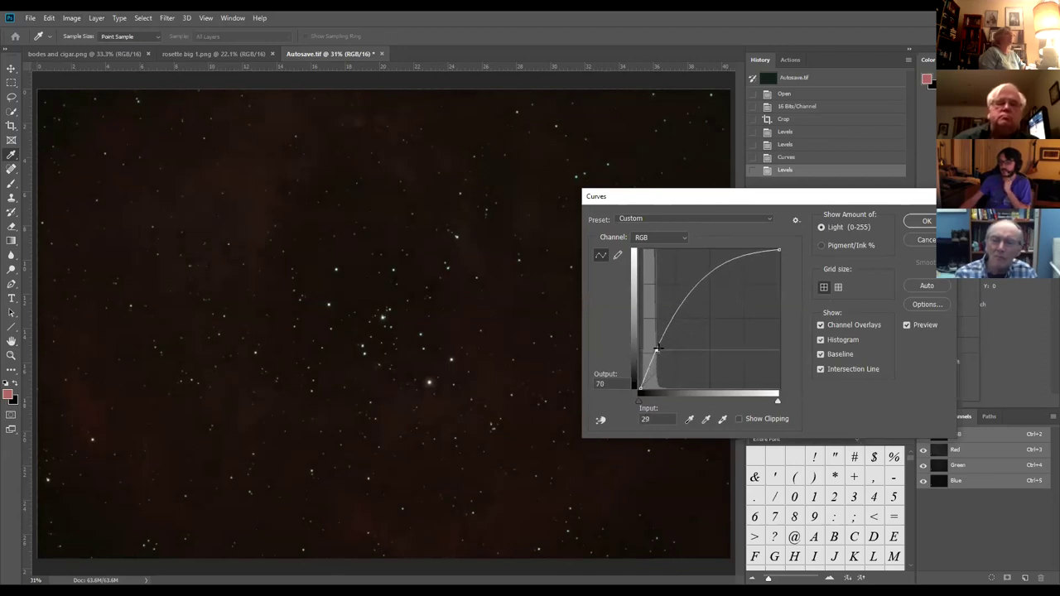
pyautogui.moveTo(701, 287); pyautogui.dragTo(705, 284)
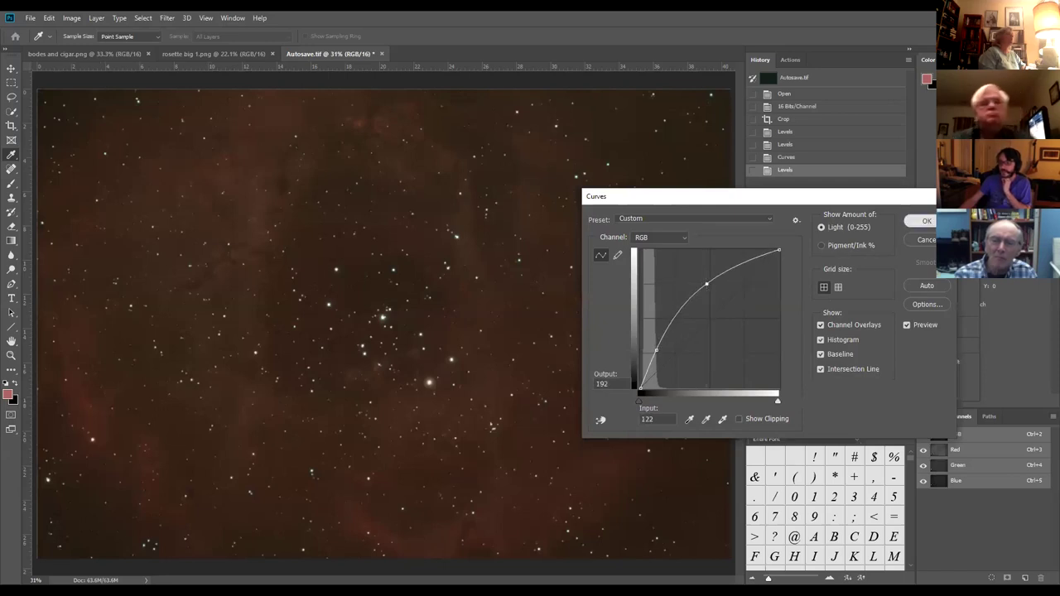
pyautogui.press('Return')
# Apply a new Levels adjustment with the RGB black point at 6 and the Green channel's black point at 7.
pyautogui.click(71, 18)
pyautogui.moveTo(83, 47)
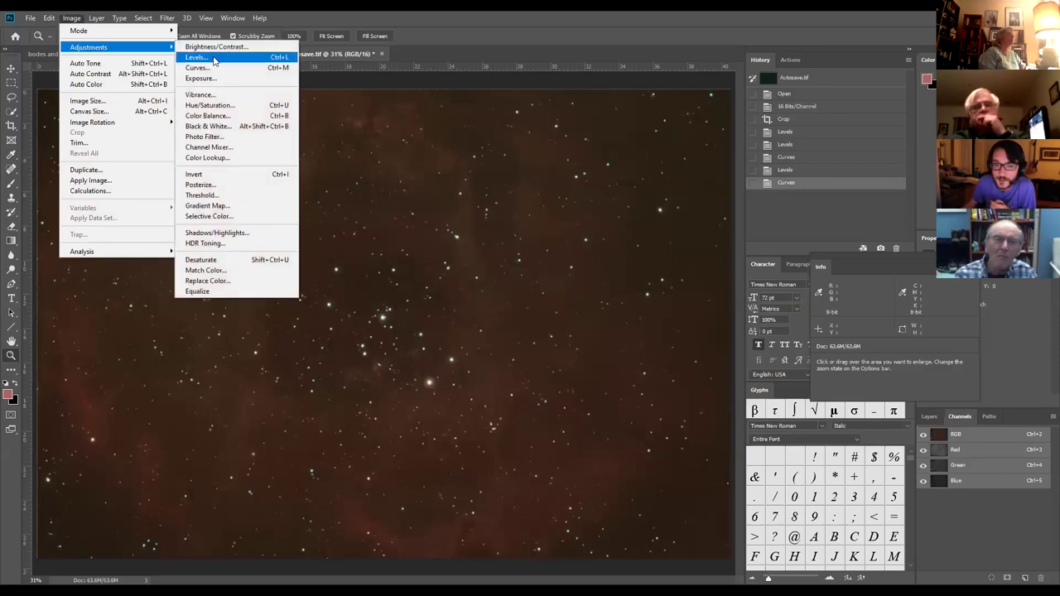
pyautogui.click(214, 59)
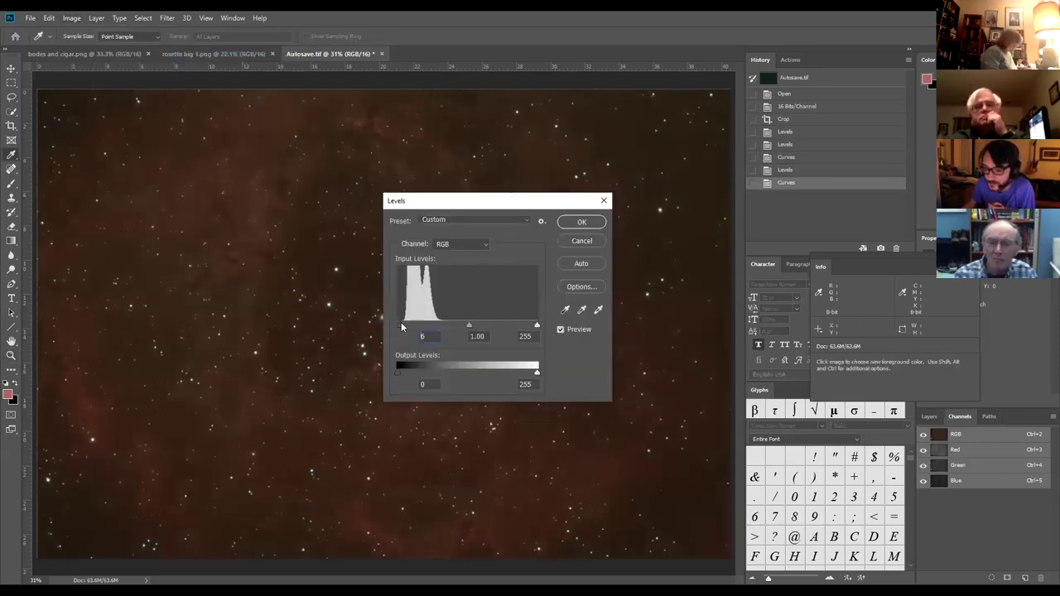
pyautogui.click(461, 244)
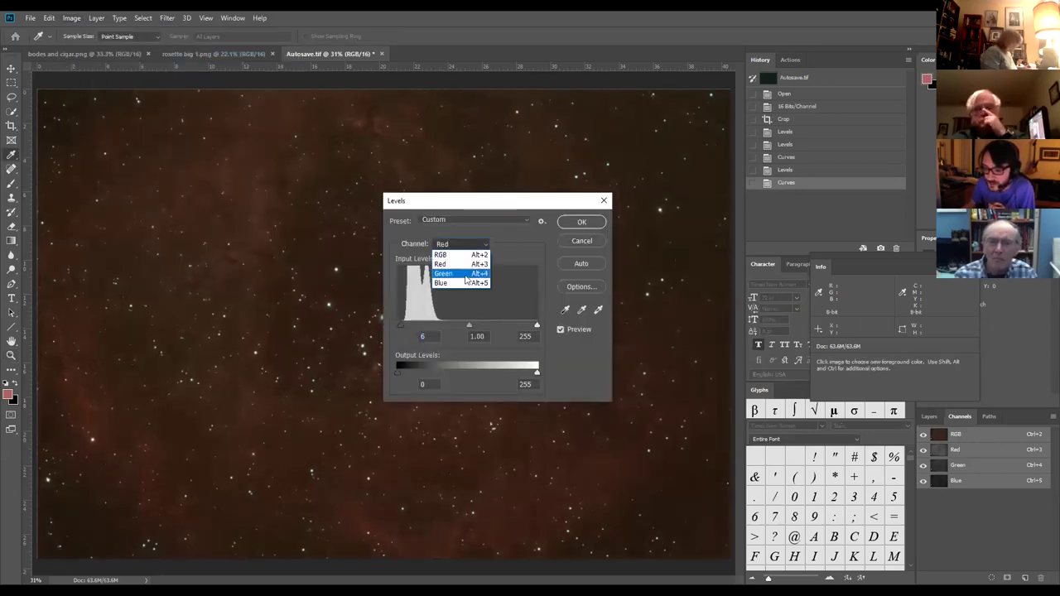
pyautogui.click(451, 269)
pyautogui.moveTo(404, 325); pyautogui.dragTo(397, 324)
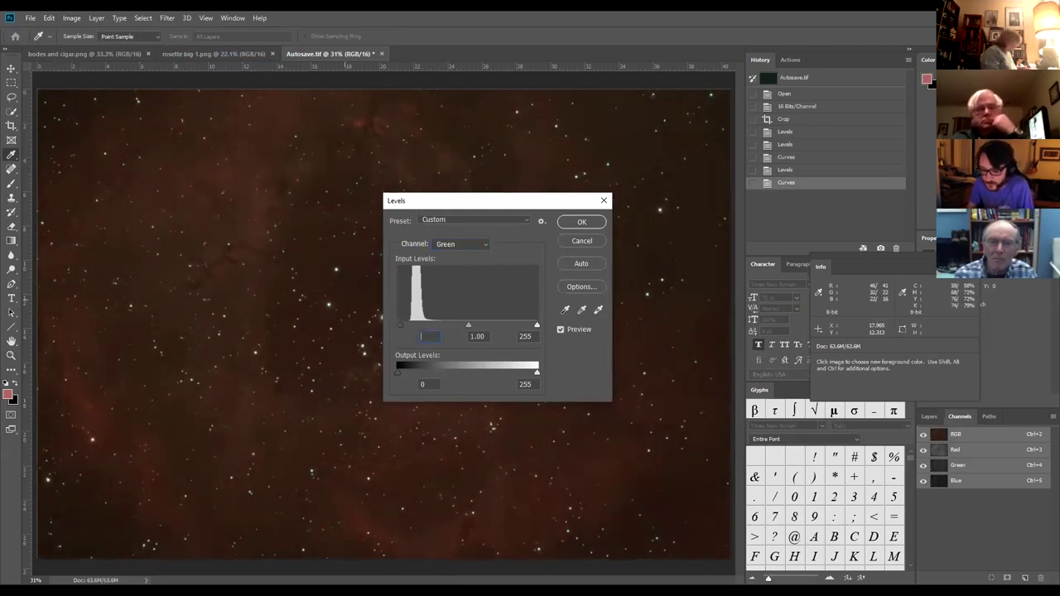
pyautogui.press('Up')
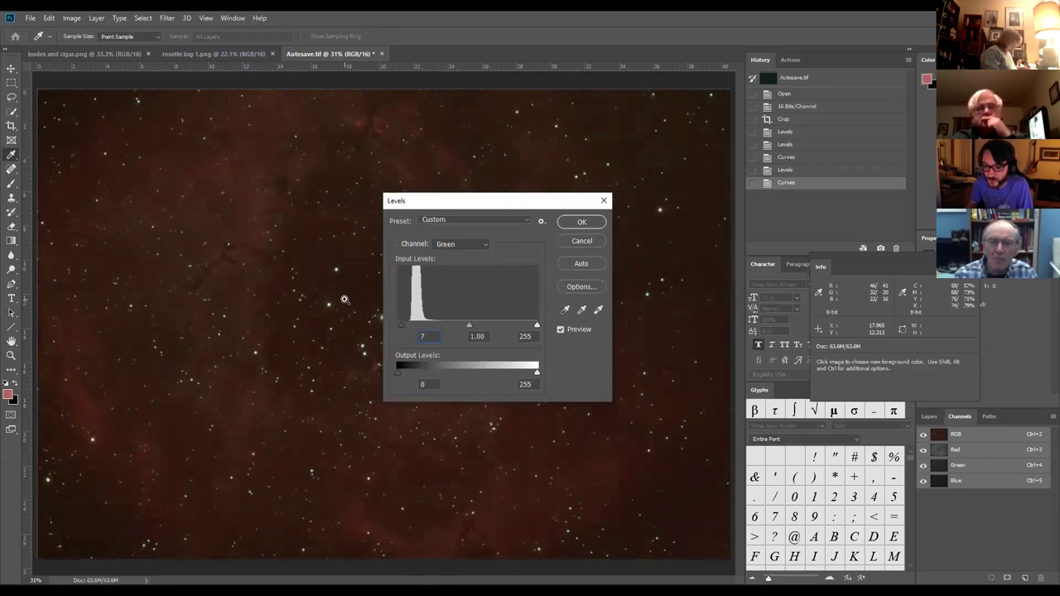
pyautogui.press('Return')
# Try a Levels adjustment with the Red black point at 12 and a gray point sampled from the dark lower-right background, and cancel it.
pyautogui.click(71, 17)
pyautogui.moveTo(83, 45)
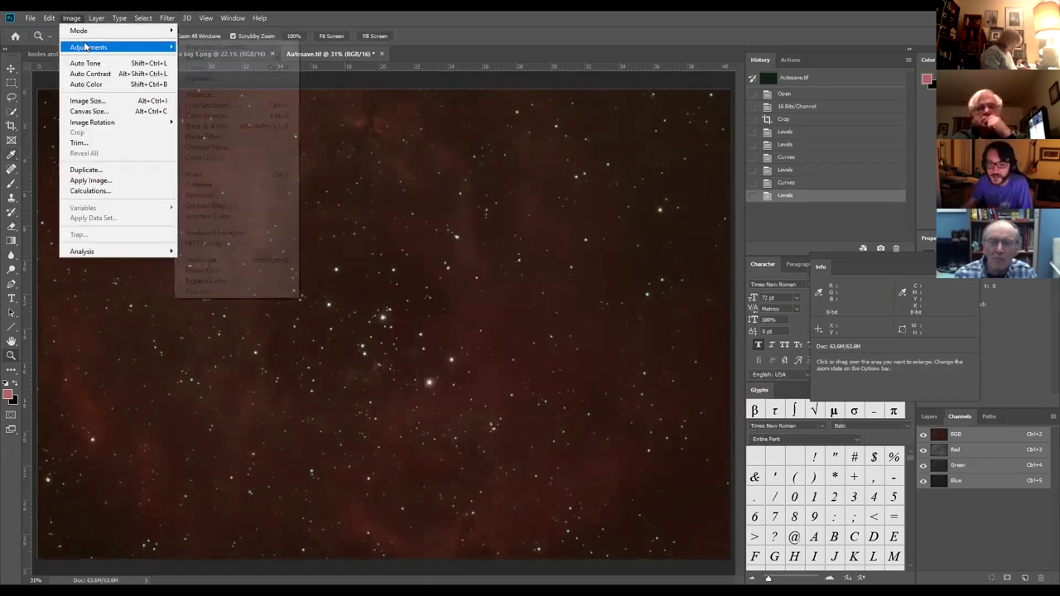
pyautogui.click(207, 58)
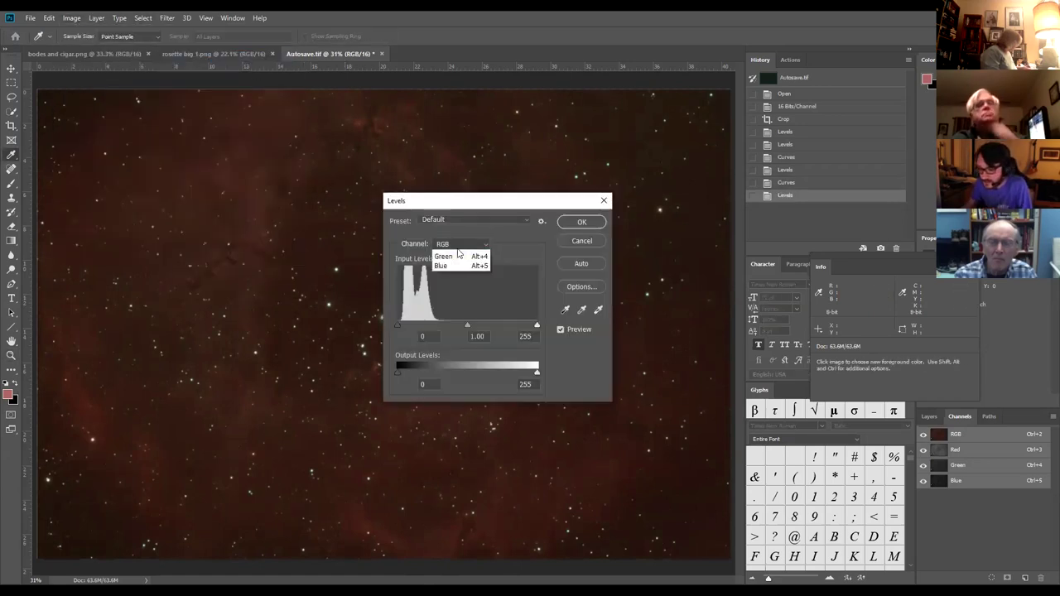
pyautogui.click(458, 246)
pyautogui.press('Down')
pyautogui.press('Down')
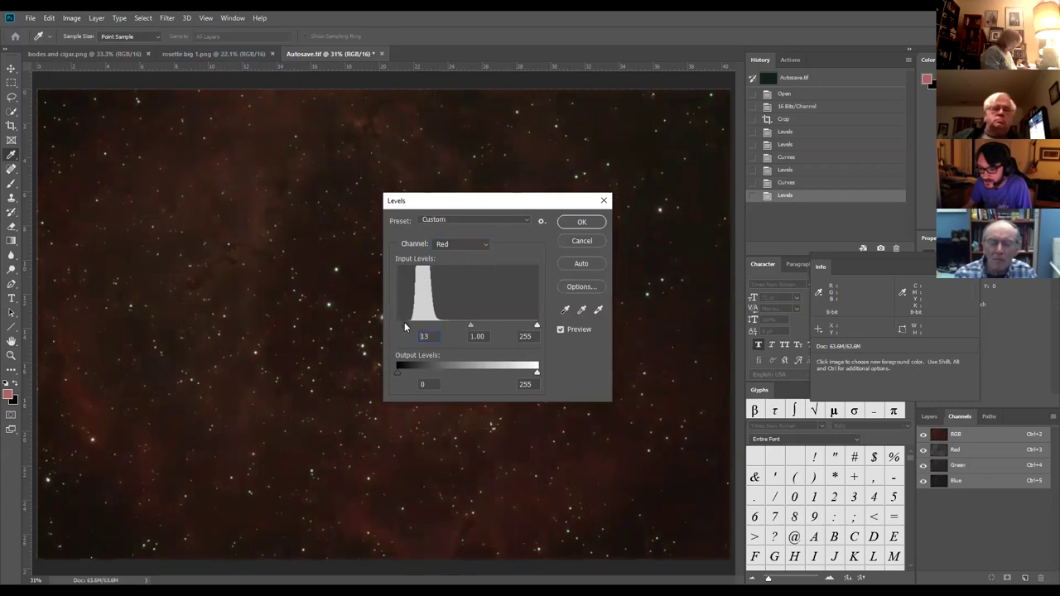
pyautogui.press('Down')
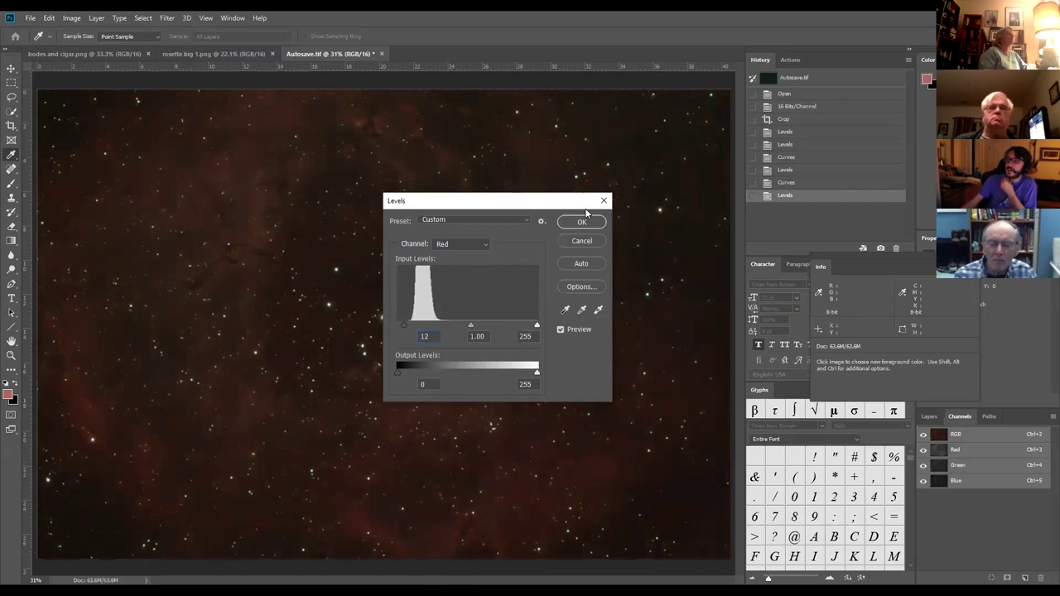
pyautogui.click(583, 311)
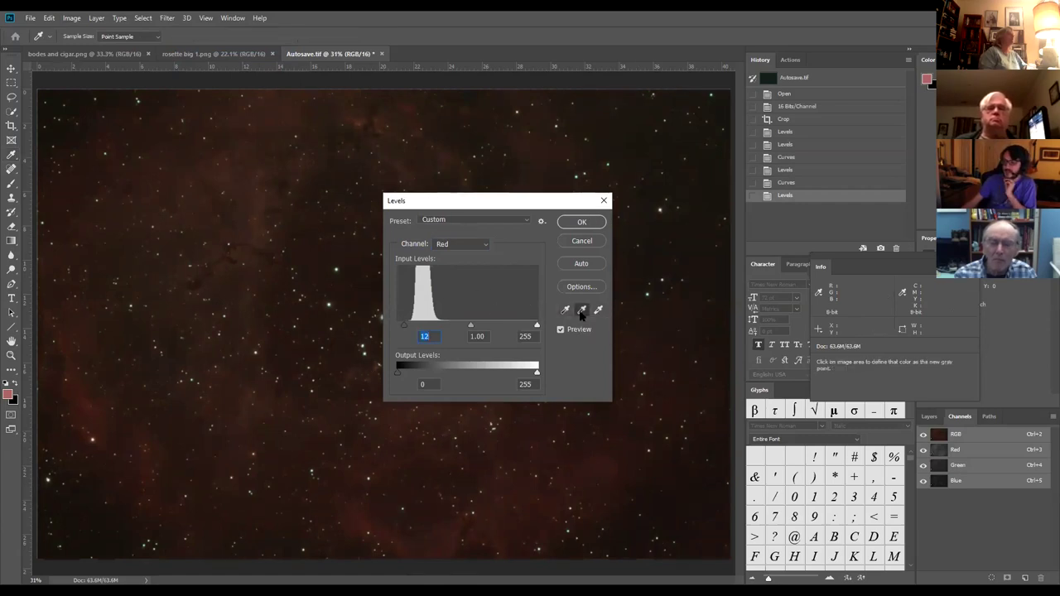
pyautogui.click(660, 518)
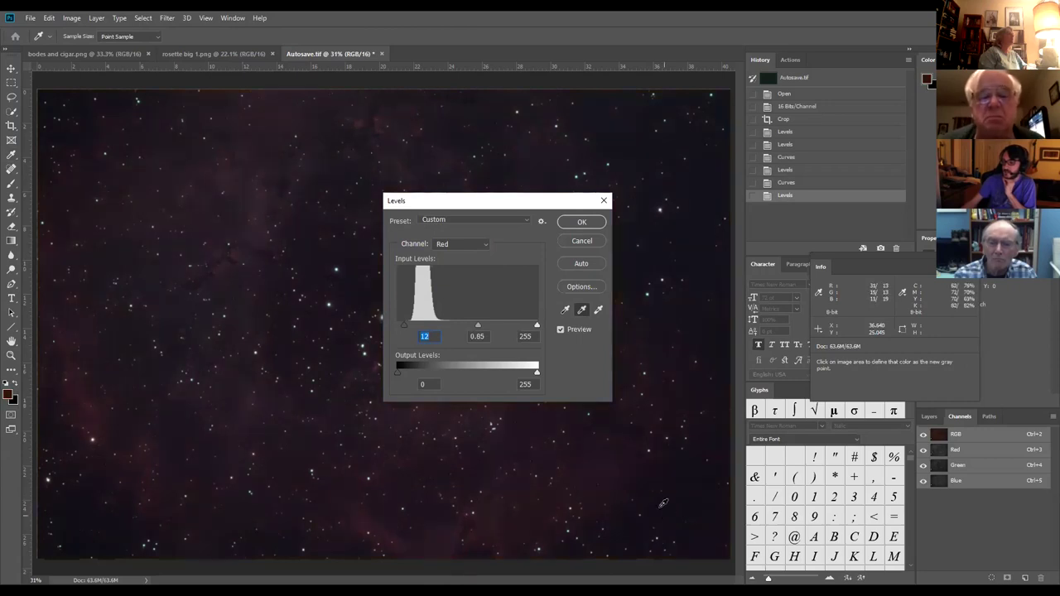
pyautogui.click(584, 241)
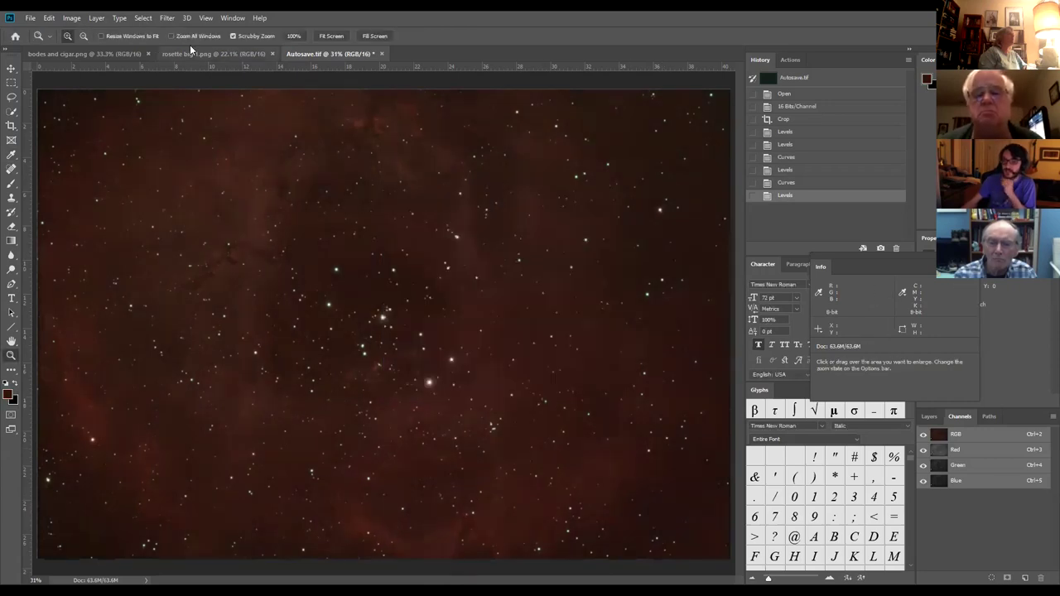
# Apply a Levels adjustment with the Red channel's black point at 15 and the Green channel's black point at 2.
pyautogui.click(72, 17)
pyautogui.moveTo(89, 48)
pyautogui.click(214, 63)
pyautogui.click(448, 245)
pyautogui.click(452, 263)
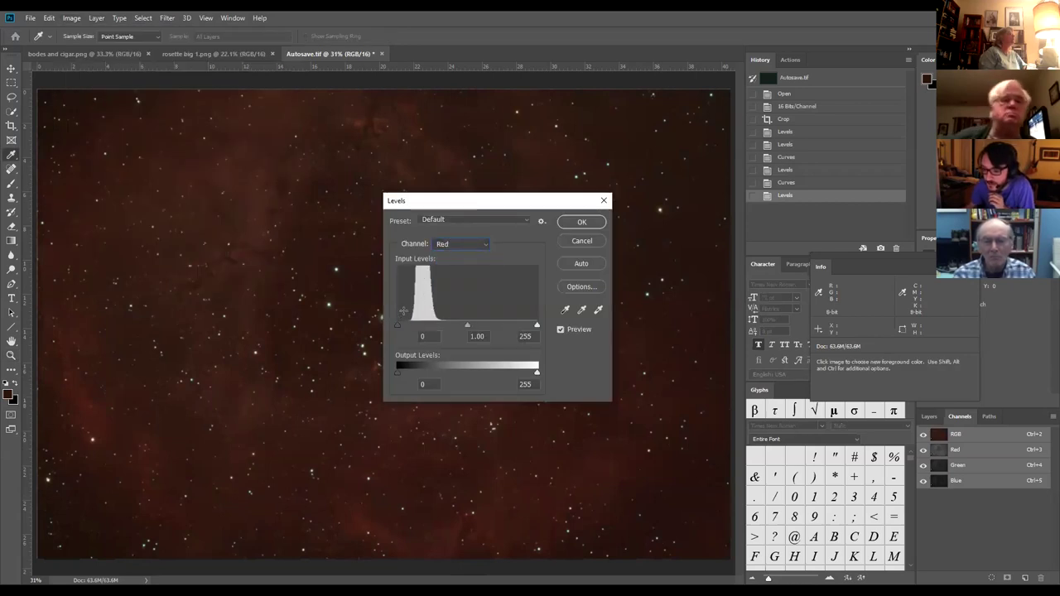
pyautogui.moveTo(394, 323); pyautogui.dragTo(406, 321)
pyautogui.click(461, 244)
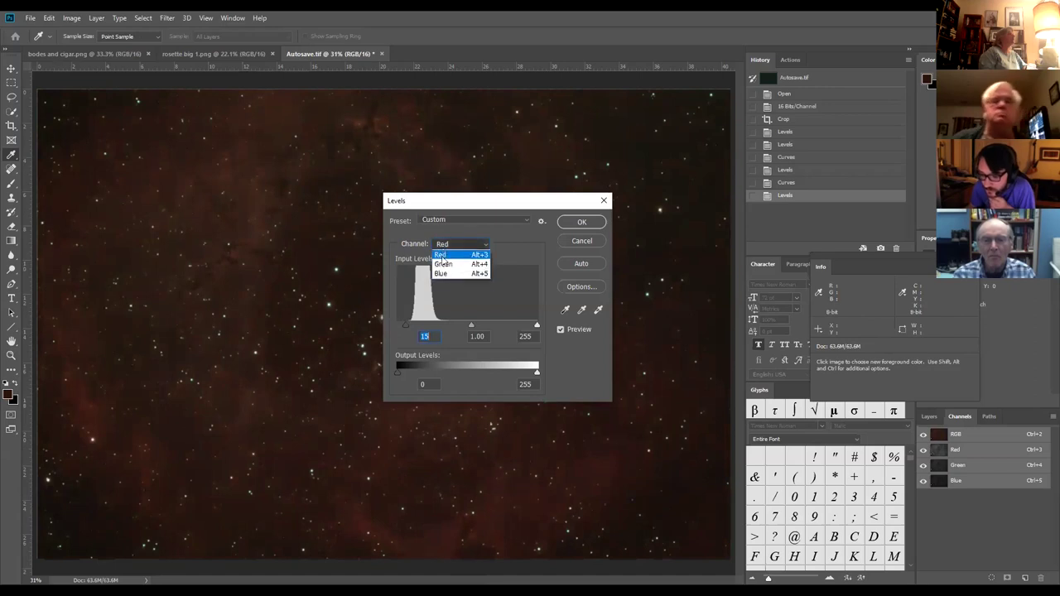
pyautogui.click(444, 273)
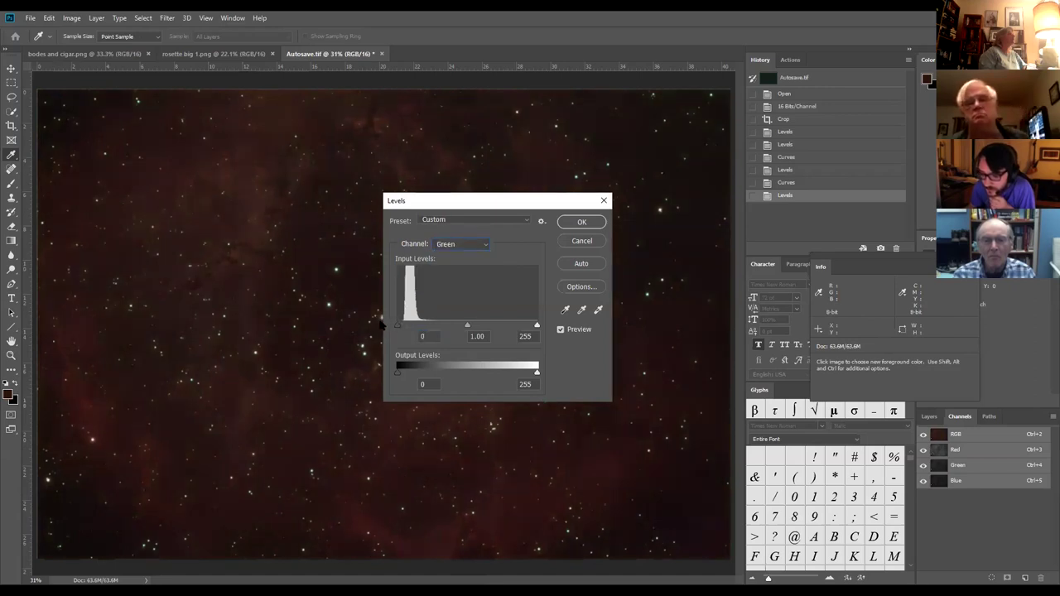
pyautogui.write('2')
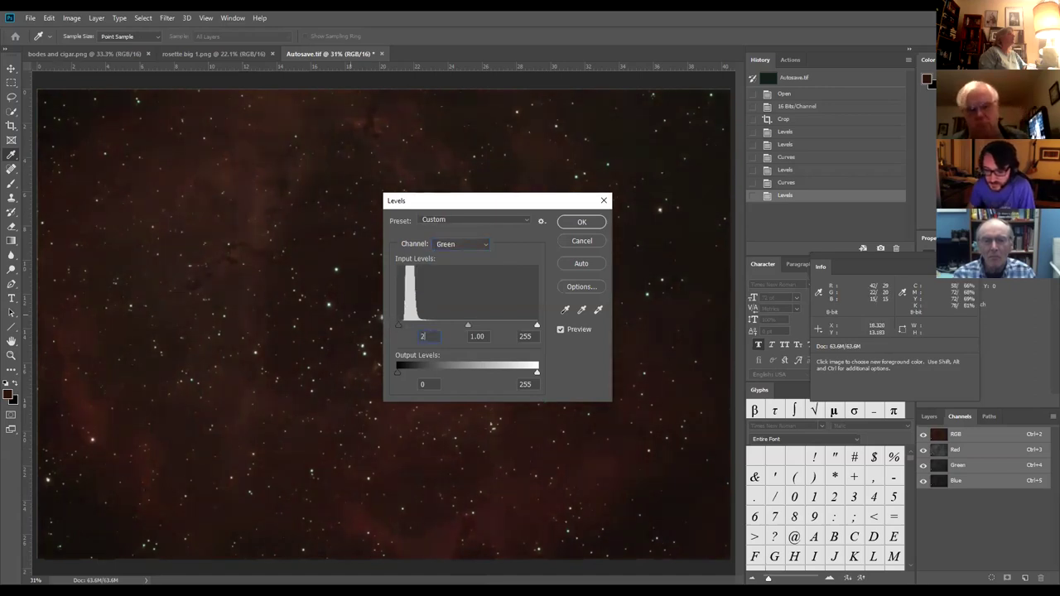
pyautogui.press('Return')
pyautogui.press('z')
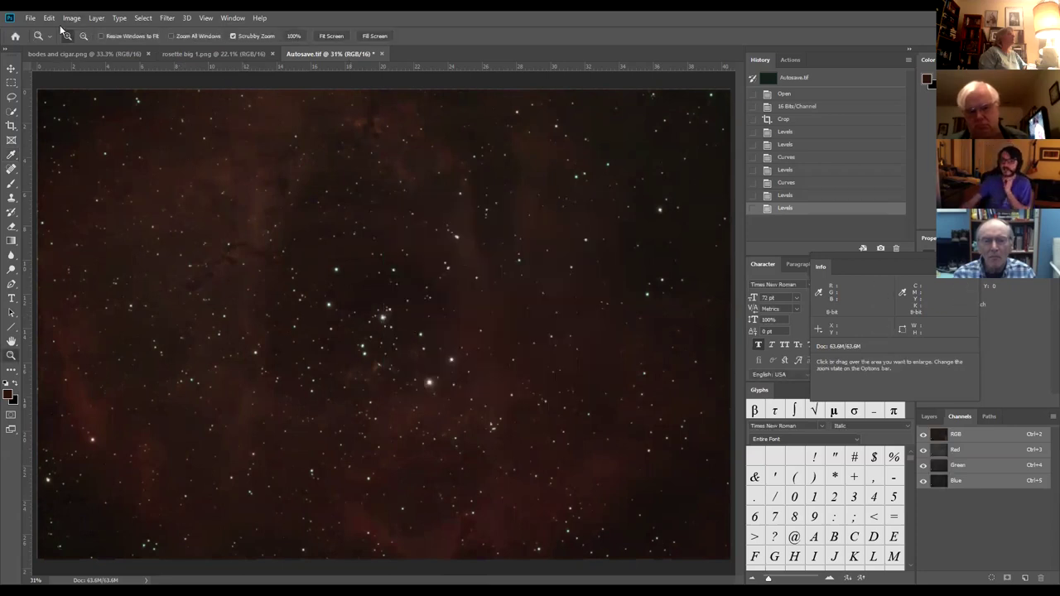
# Stretch the image with Curves, using a shadow point at input 49, output 86 and an upper point at input 122, output 175.
pyautogui.click(71, 17)
pyautogui.moveTo(83, 47)
pyautogui.click(196, 67)
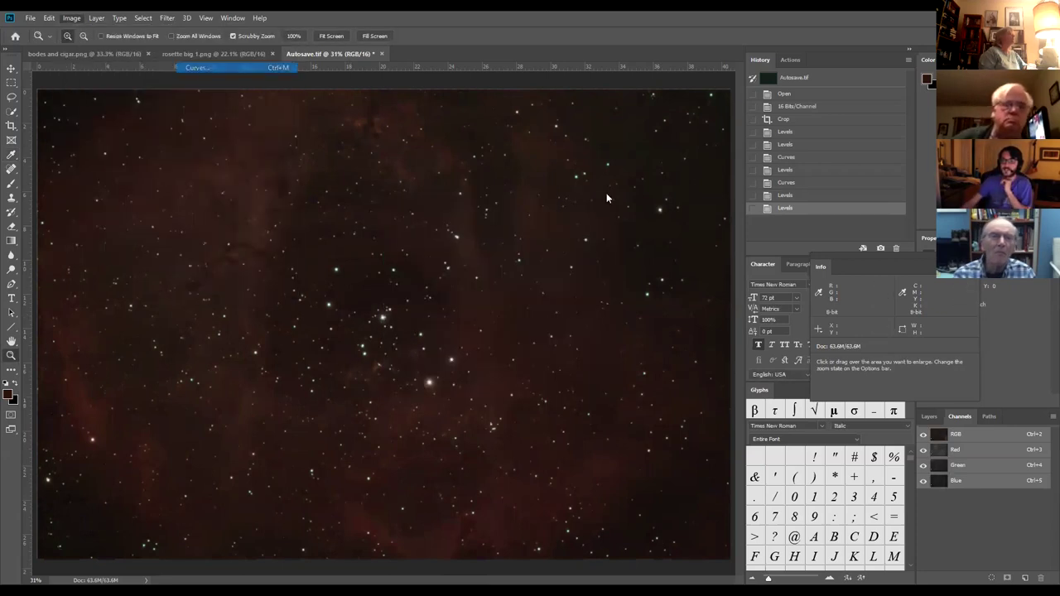
pyautogui.moveTo(668, 362); pyautogui.dragTo(667, 341)
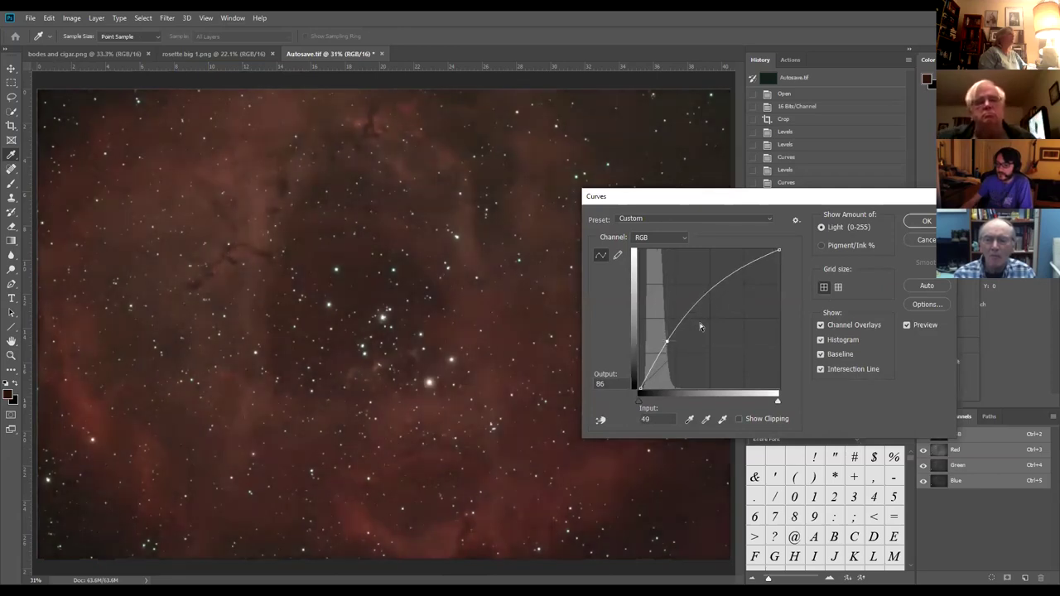
pyautogui.moveTo(706, 303); pyautogui.dragTo(706, 293)
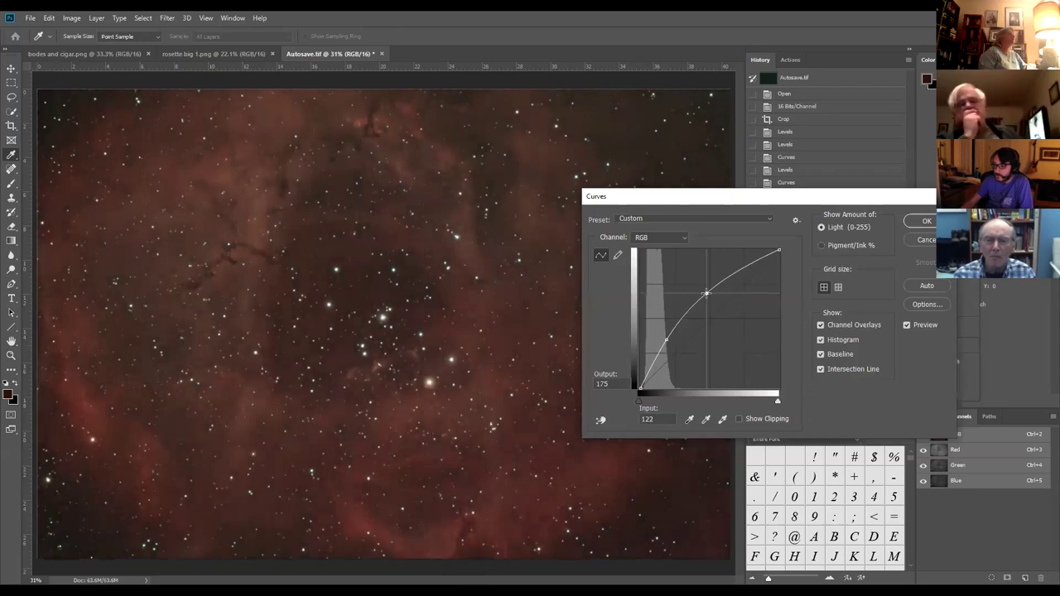
pyautogui.click(927, 224)
# Apply a Levels adjustment with the RGB black point at 4 and a slightly raised black point in a single color channel.
pyautogui.click(72, 17)
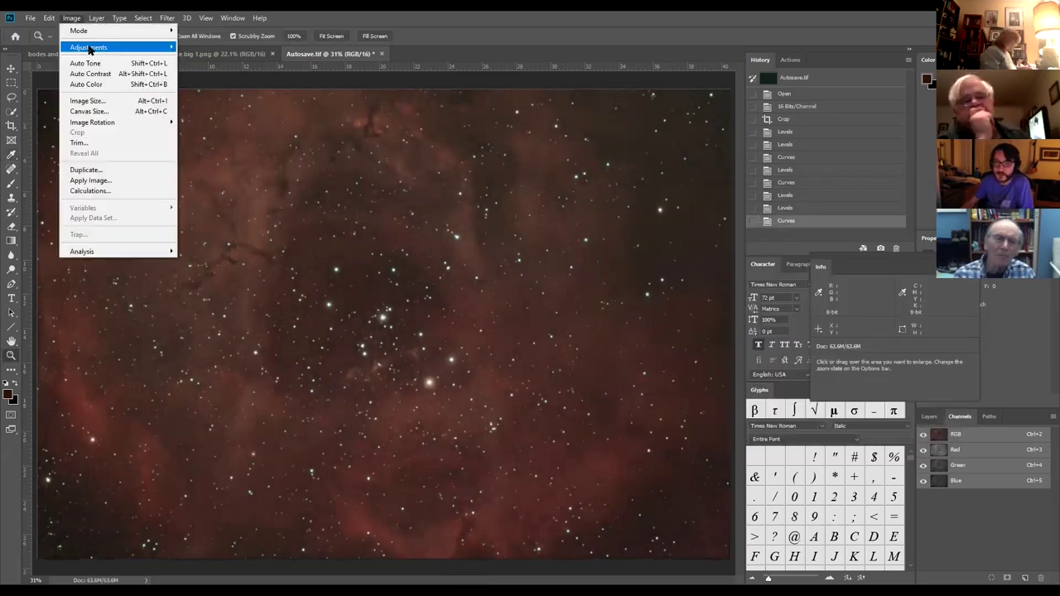
pyautogui.moveTo(89, 49)
pyautogui.click(199, 56)
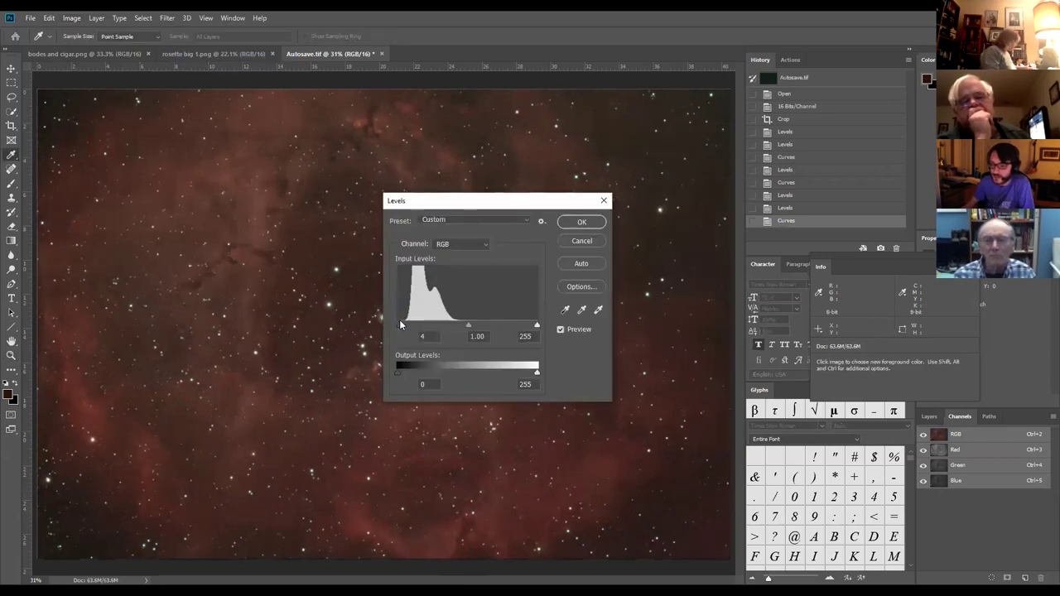
pyautogui.click(461, 243)
pyautogui.click(454, 268)
pyautogui.moveTo(398, 325); pyautogui.dragTo(400, 322)
pyautogui.click(581, 222)
pyautogui.press('z')
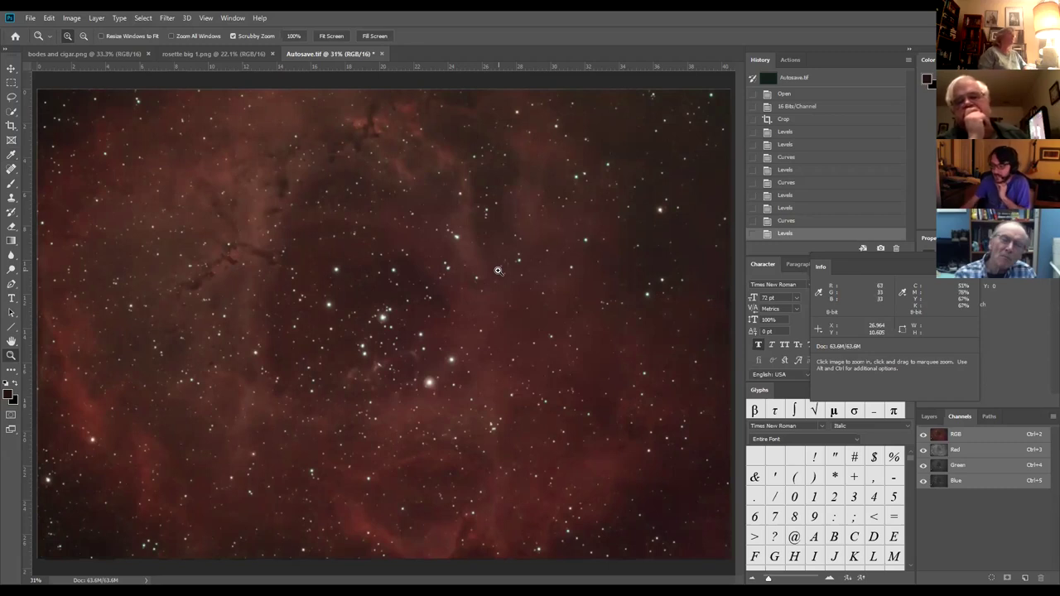
# Compare the original snapshot of the image with the latest Levels state in the history.
pyautogui.click(814, 79)
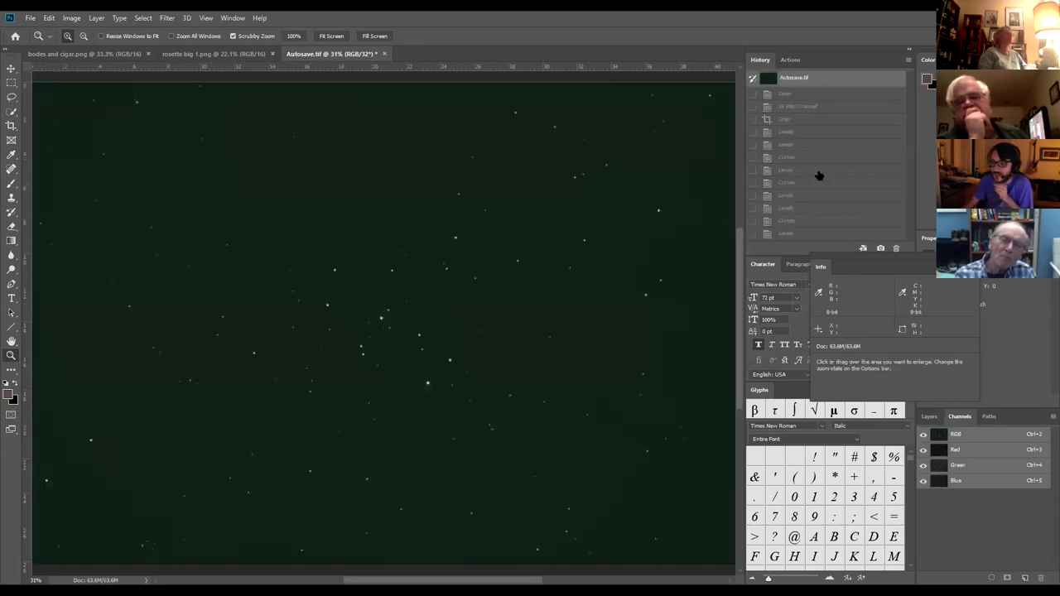
pyautogui.click(820, 235)
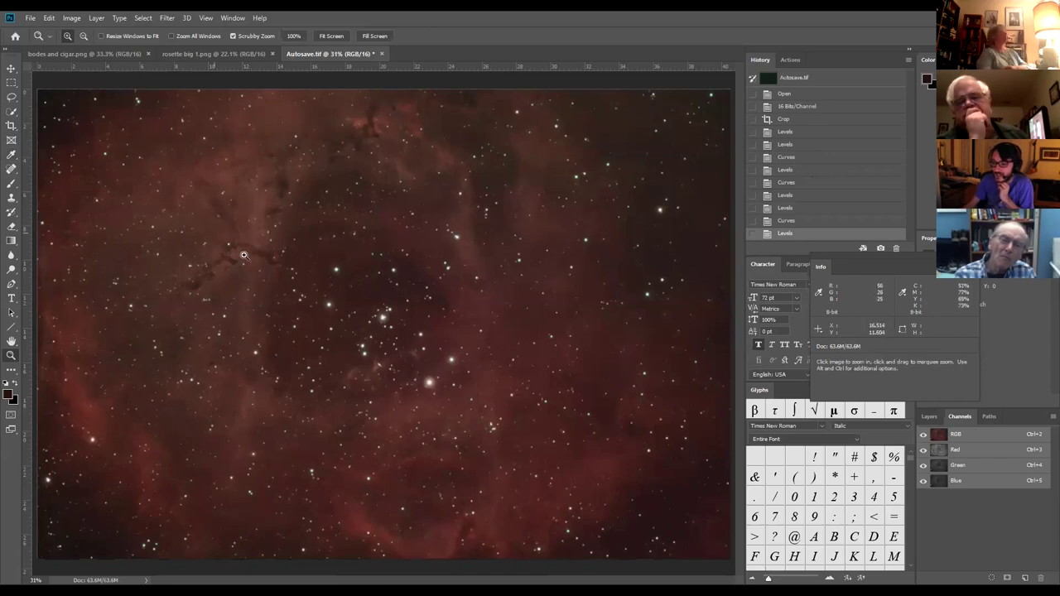
# Check the RGB histogram in Levels and apply the adjustment with the black point left at 0.
pyautogui.click(71, 17)
pyautogui.moveTo(132, 47)
pyautogui.click(197, 57)
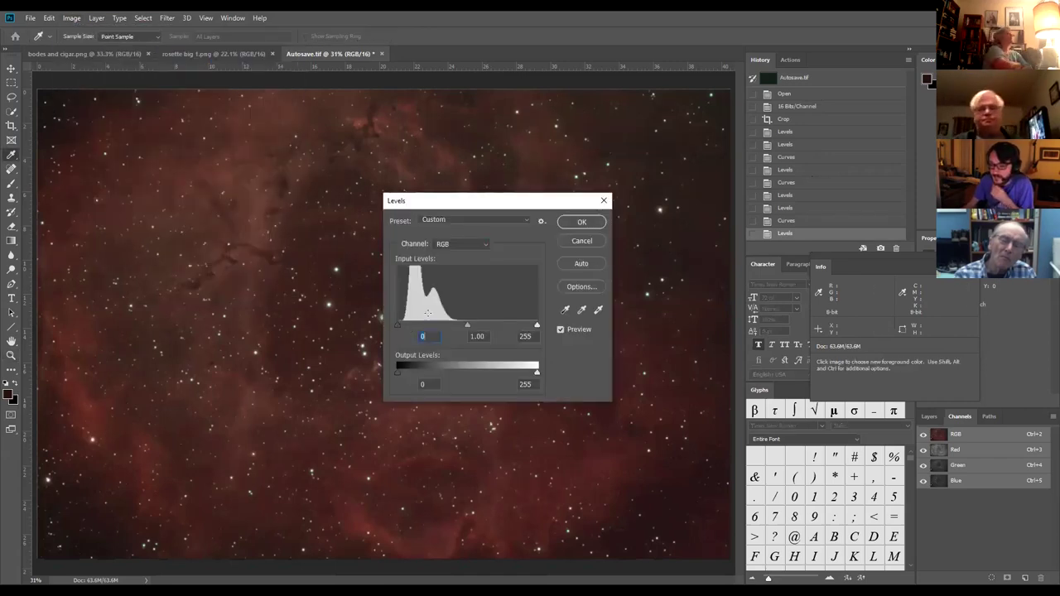
pyautogui.click(568, 226)
# Apply a gentle Curves stretch with a single point at input 77, output 98.
pyautogui.click(71, 18)
pyautogui.moveTo(132, 48)
pyautogui.click(197, 67)
pyautogui.moveTo(681, 348); pyautogui.dragTo(681, 333)
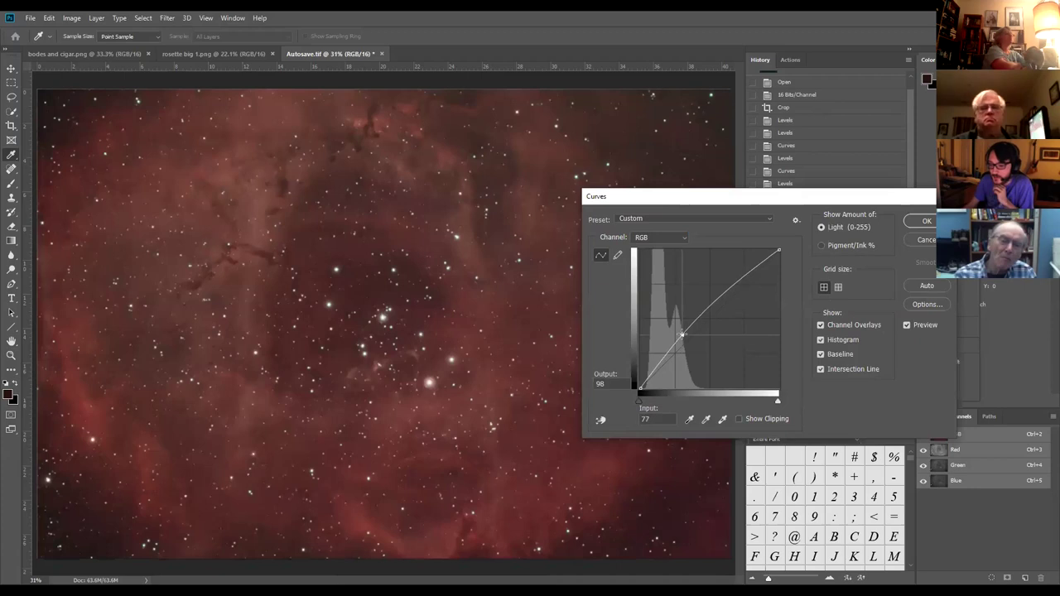
pyautogui.press('Return')
pyautogui.press('z')
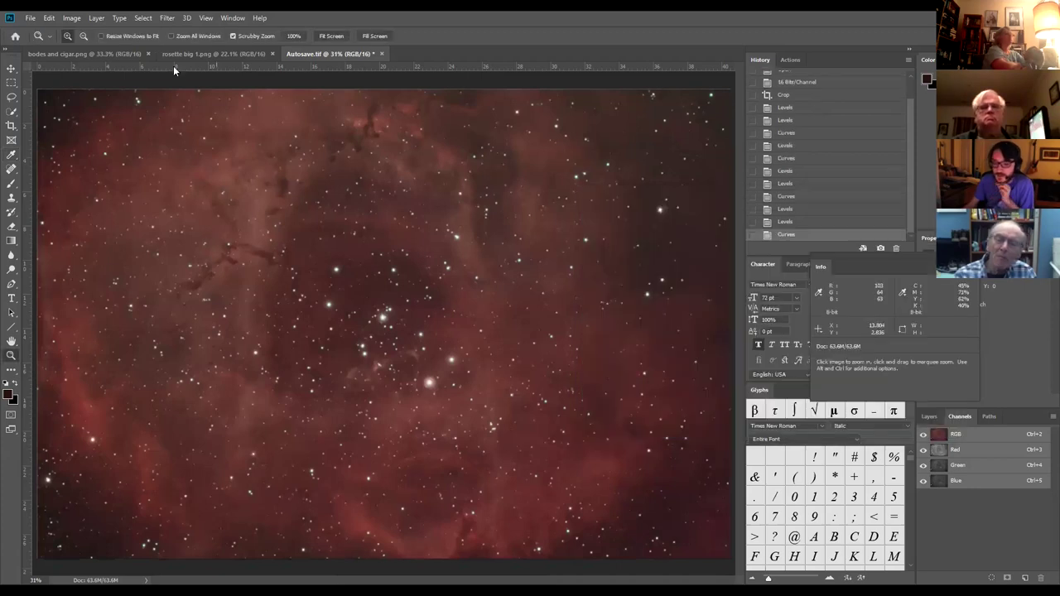
pyautogui.click(695, 177)
pyautogui.moveTo(695, 177); pyautogui.dragTo(675, 190)
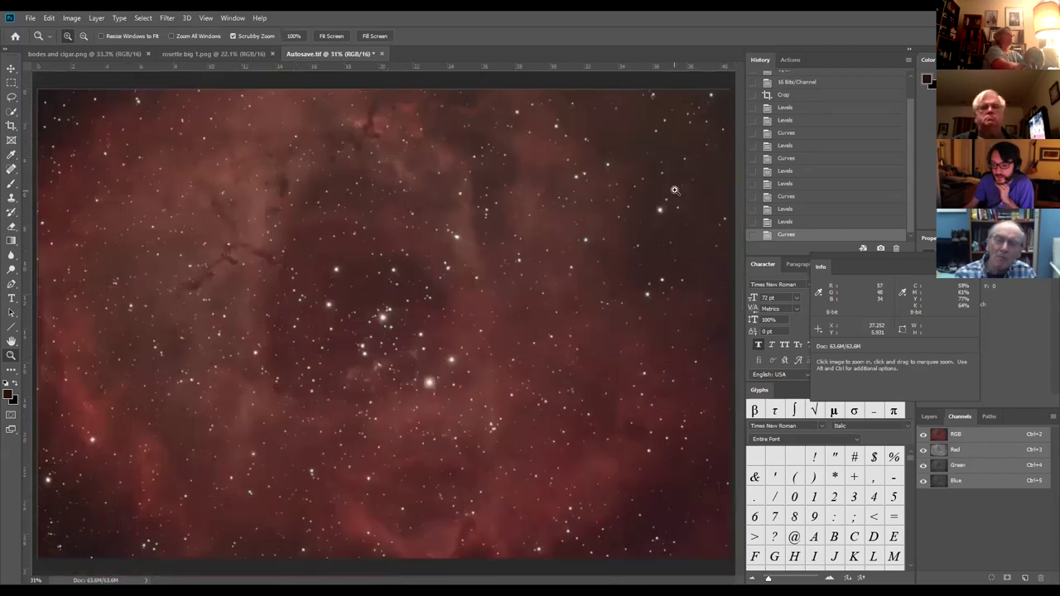
# Select the nebula with Color Range, using sampled colors and a fuzziness of 39.
pyautogui.click(71, 18)
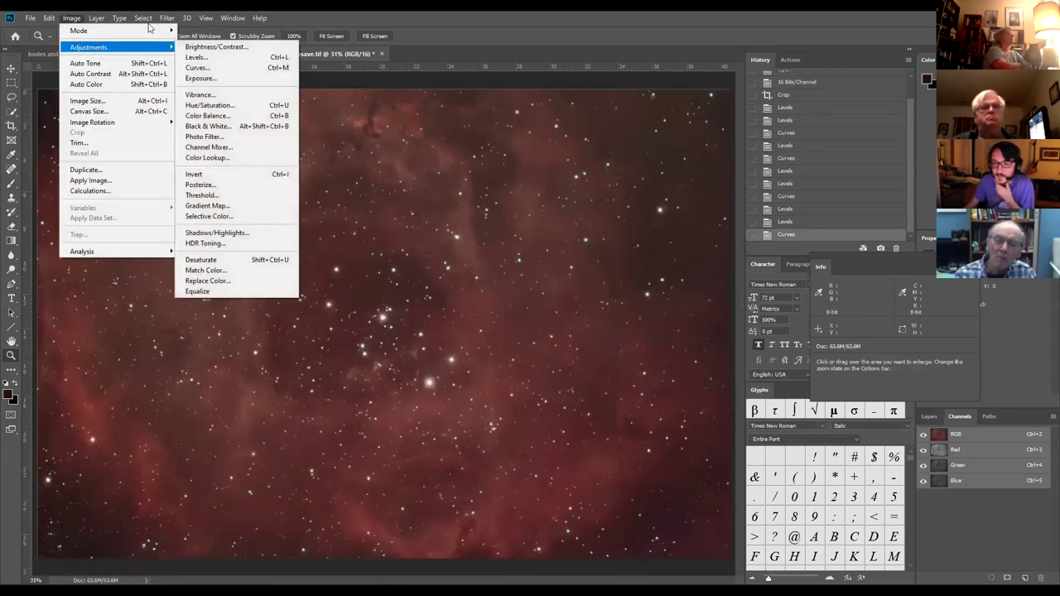
pyautogui.moveTo(174, 15)
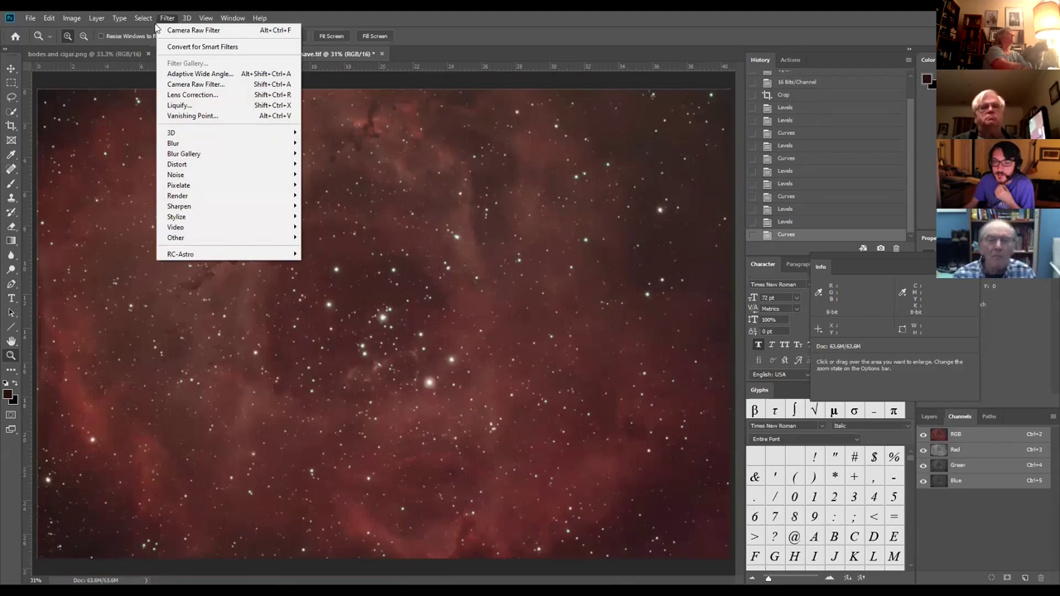
pyautogui.moveTo(142, 18)
pyautogui.click(171, 127)
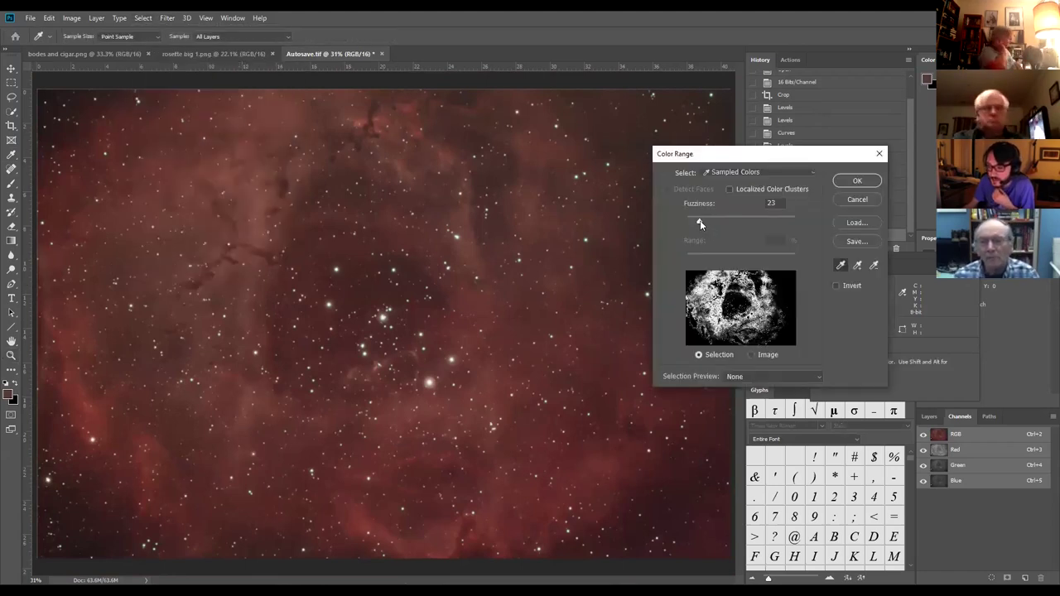
pyautogui.moveTo(700, 220); pyautogui.dragTo(709, 218)
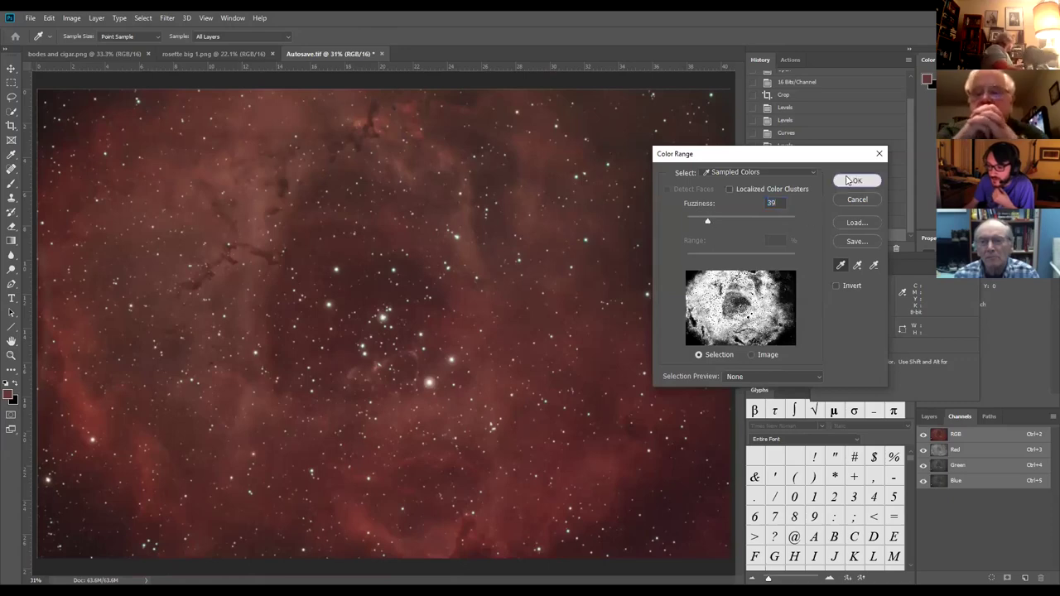
# Refine the nebula selection in Select and Mask with a feather of 61.6 px and a shift edge of -15%.
pyautogui.click(144, 18)
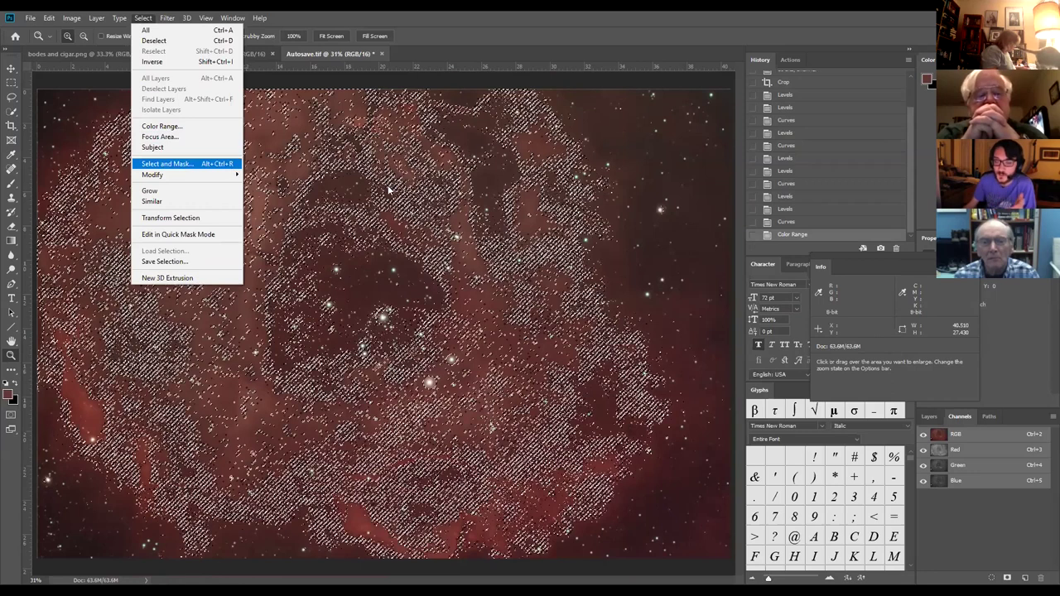
pyautogui.click(170, 163)
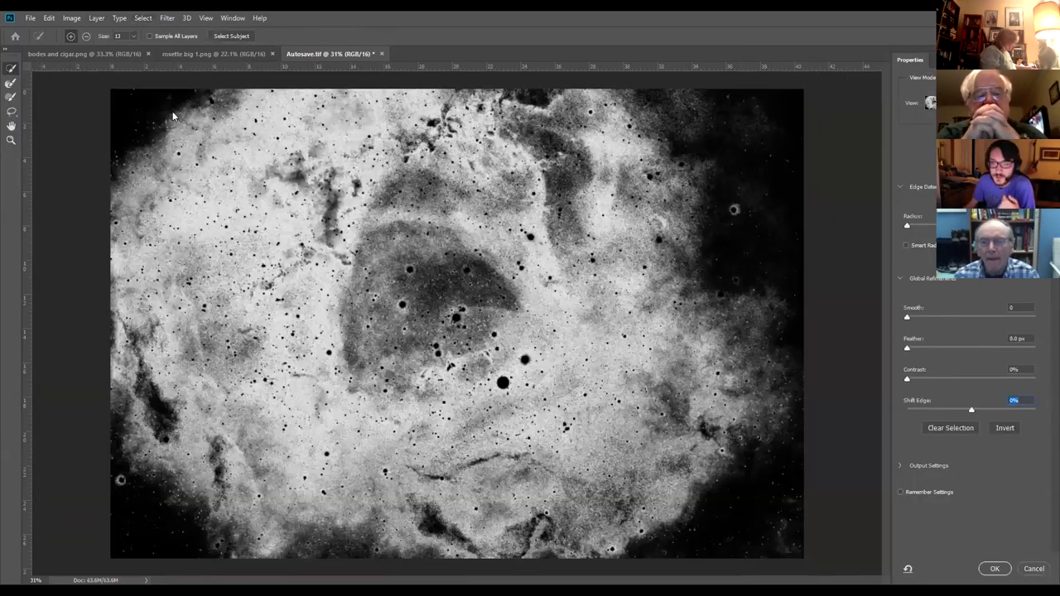
pyautogui.click(144, 18)
pyautogui.click(910, 349)
pyautogui.moveTo(934, 350); pyautogui.dragTo(981, 352)
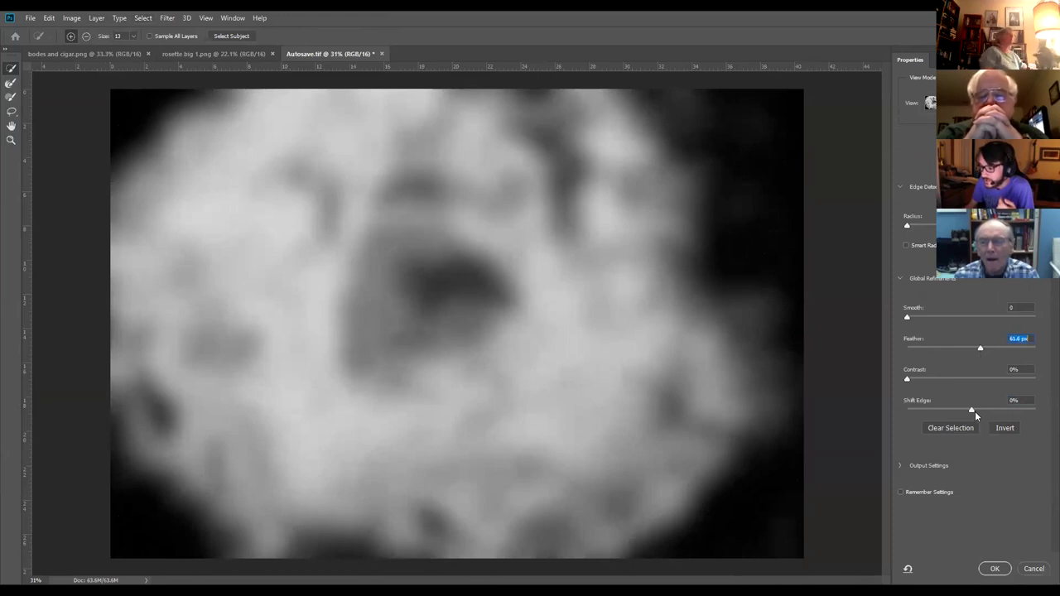
pyautogui.moveTo(974, 410); pyautogui.dragTo(961, 407)
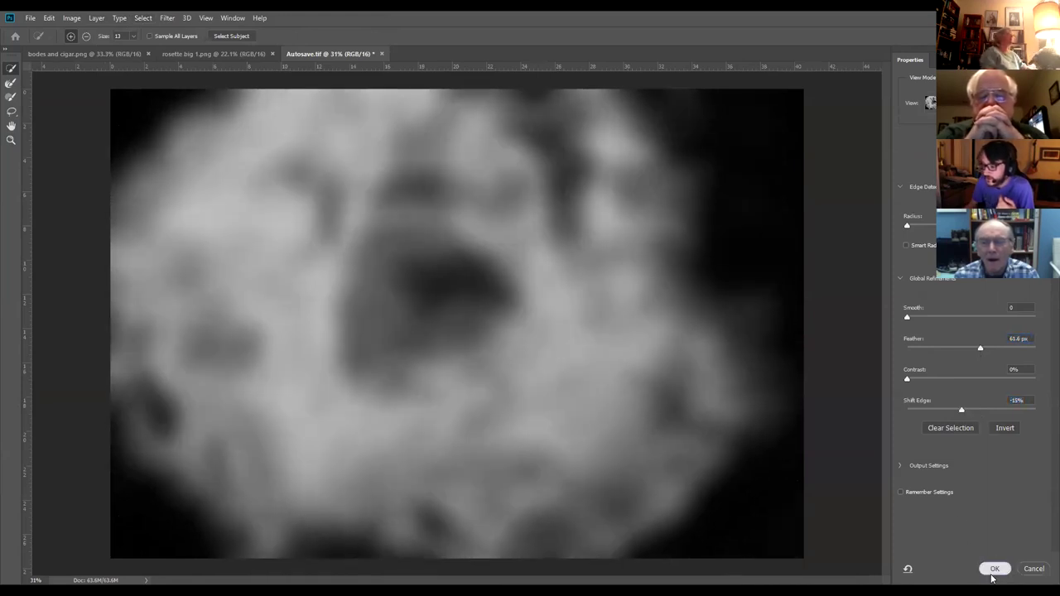
pyautogui.press('Return')
# Brighten the selected nebula with Curves, lifting a higher midtone point and a darker point at input 62 to output 115.
pyautogui.click(72, 18)
pyautogui.click(235, 68)
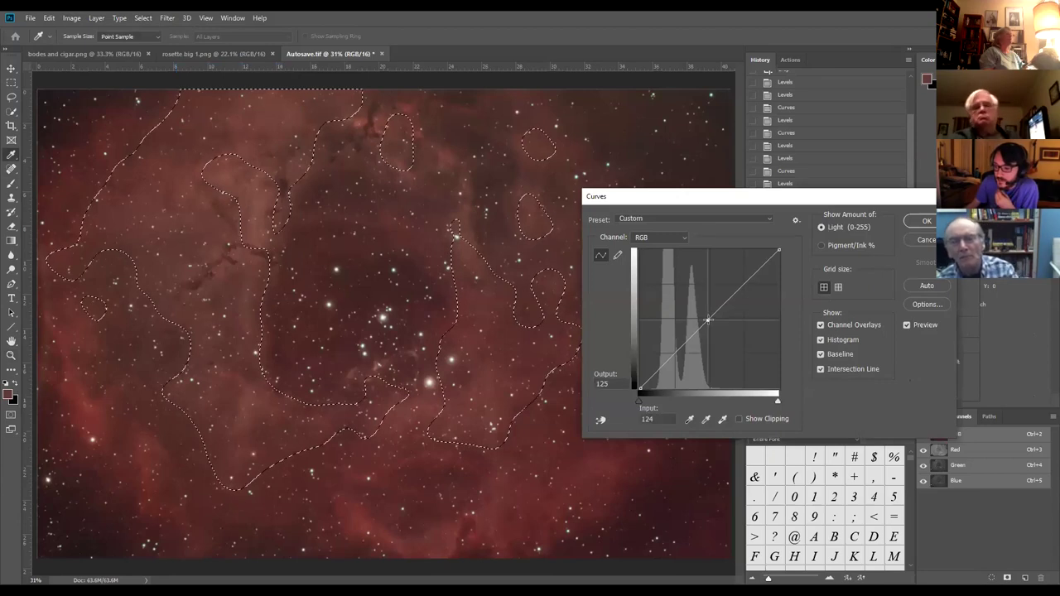
pyautogui.moveTo(703, 308); pyautogui.dragTo(700, 304)
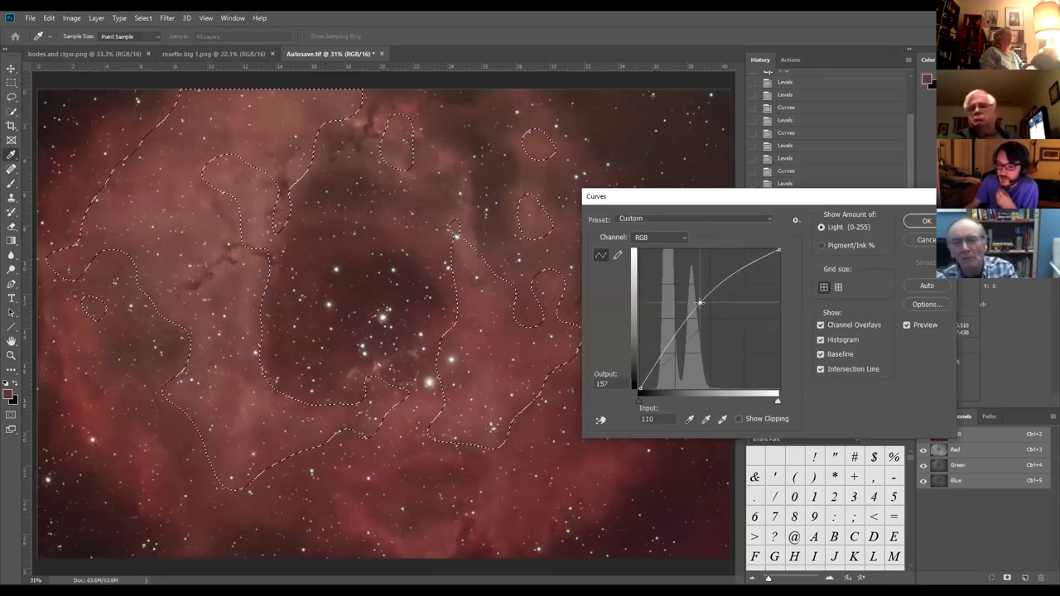
pyautogui.moveTo(700, 302); pyautogui.dragTo(698, 297)
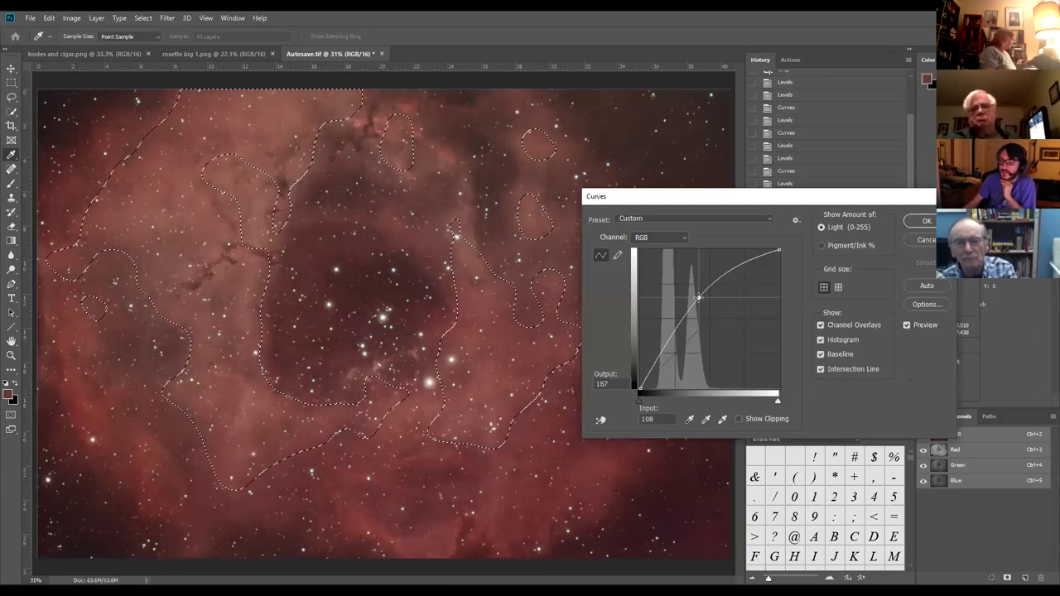
pyautogui.click(674, 328)
pyautogui.moveTo(675, 328); pyautogui.dragTo(675, 325)
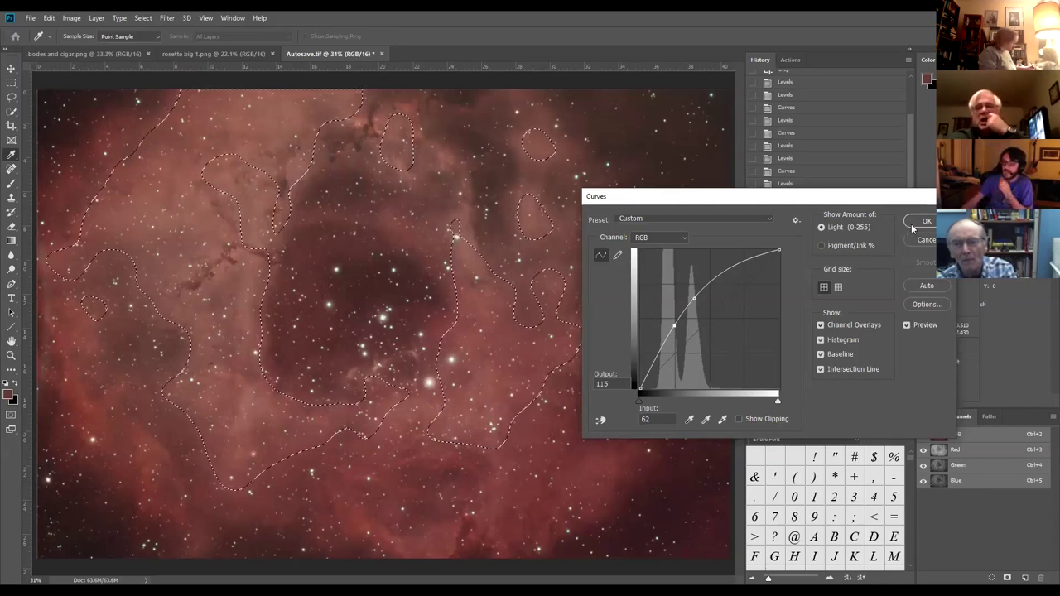
pyautogui.press('Return')
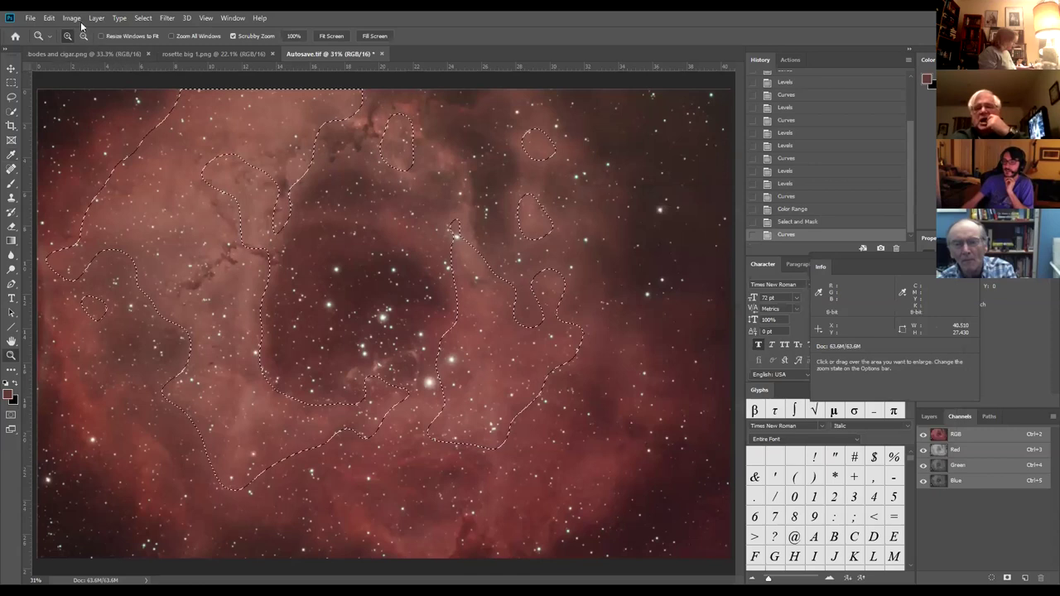
# Apply a Vibrance adjustment to the selected nebula with Vibrance at +33 and Saturation set to 0.
pyautogui.click(72, 18)
pyautogui.moveTo(89, 46)
pyautogui.click(224, 97)
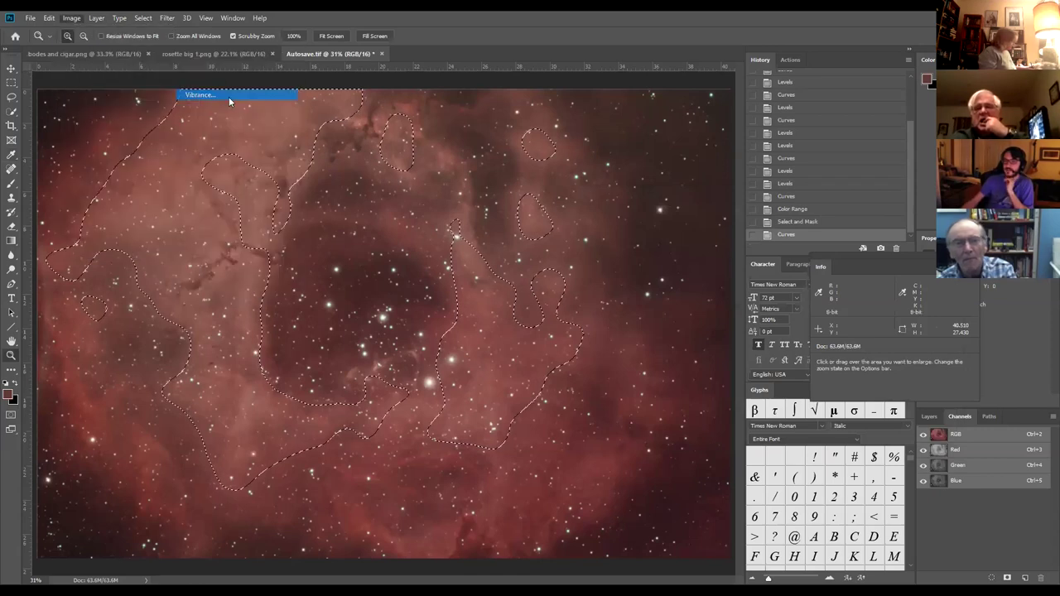
pyautogui.moveTo(687, 203); pyautogui.dragTo(809, 254)
pyautogui.write('0')
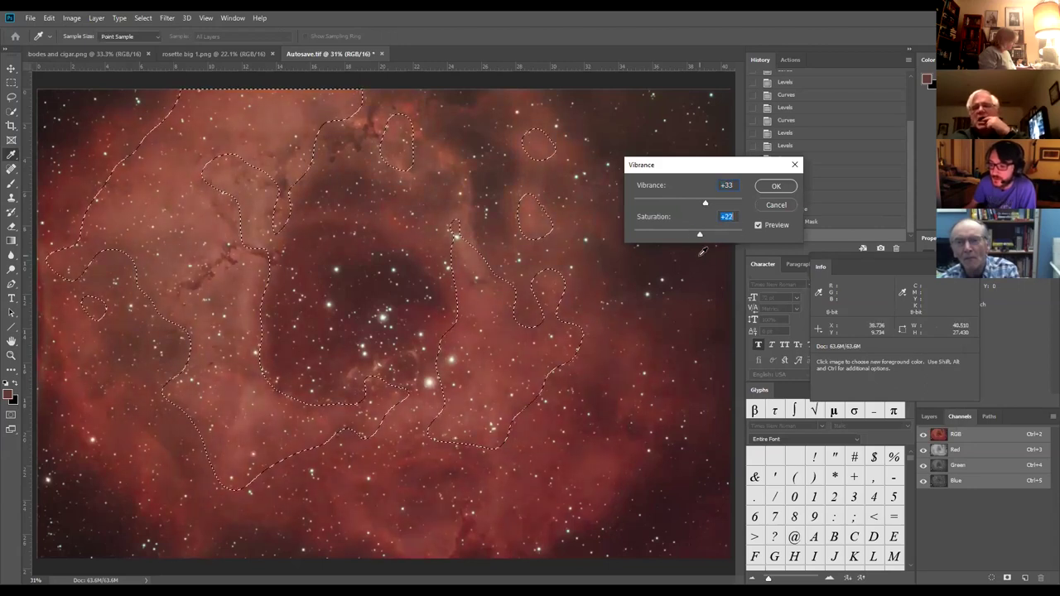
pyautogui.click(765, 187)
# Test strong hue shifts, including -152, on the selected nebula and apply Hue/Saturation with Hue at -3.
pyautogui.press('z')
pyautogui.click(71, 17)
pyautogui.moveTo(89, 45)
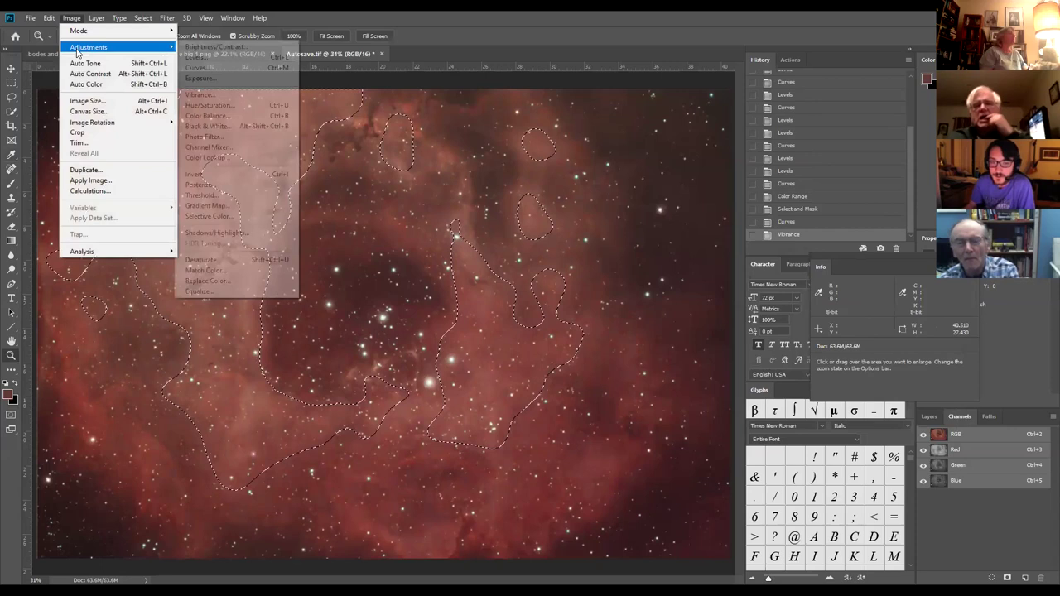
pyautogui.click(236, 106)
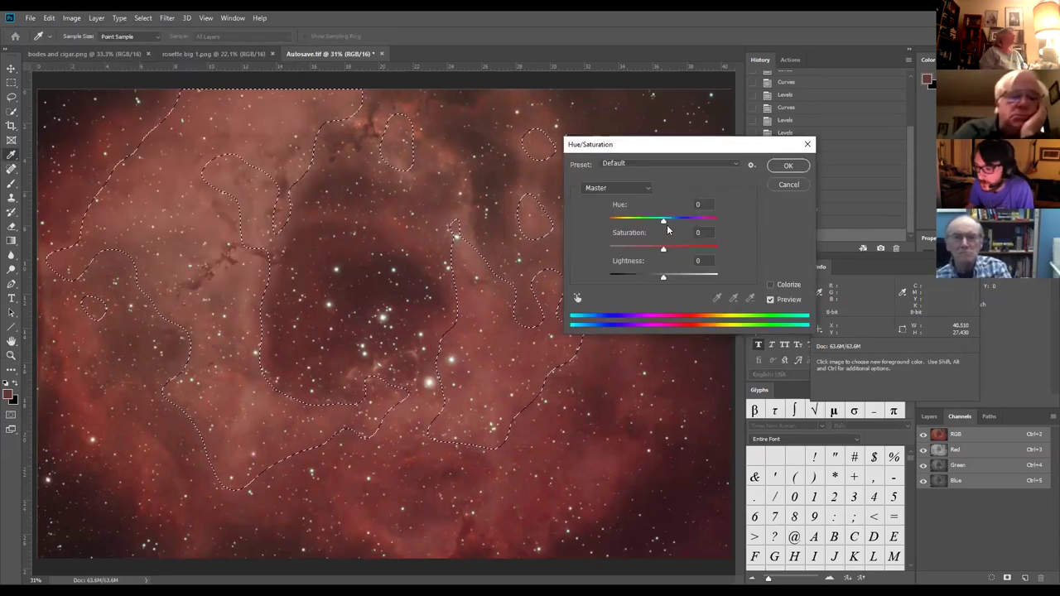
pyautogui.click(663, 222)
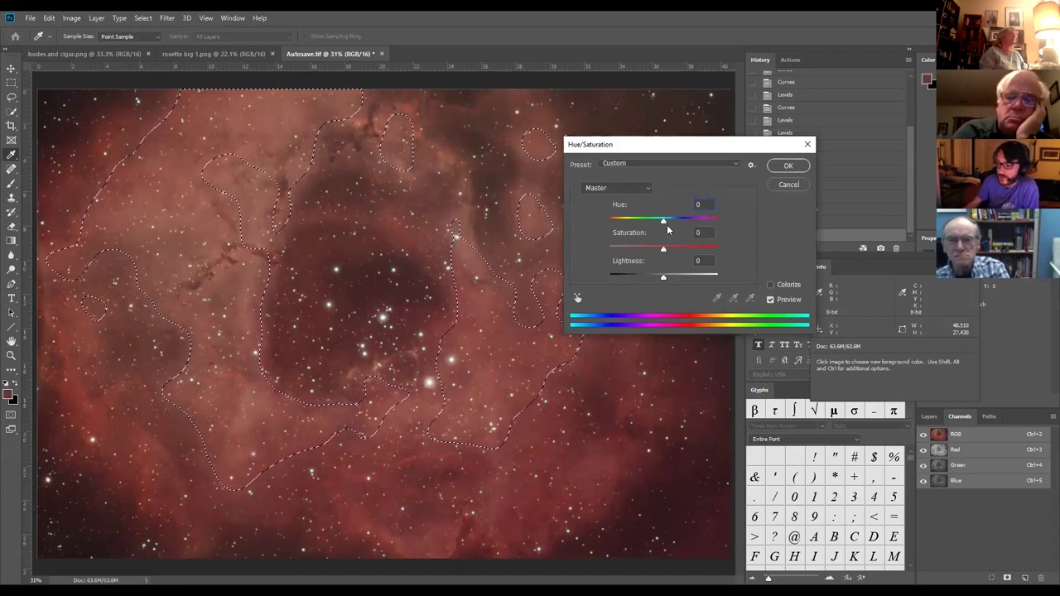
pyautogui.hotkey('shift', 'Up')
pyautogui.hotkey('shift', 'Up')
pyautogui.hotkey('shift', 'Up')
pyautogui.hotkey('shift', 'Up')
pyautogui.hotkey('shift', 'Up')
pyautogui.hotkey('shift', 'Up')
pyautogui.hotkey('shift', 'Up')
pyautogui.hotkey('shift', 'Up')
pyautogui.hotkey('shift', 'Up')
pyautogui.hotkey('shift', 'Up')
pyautogui.hotkey('shift', 'Up')
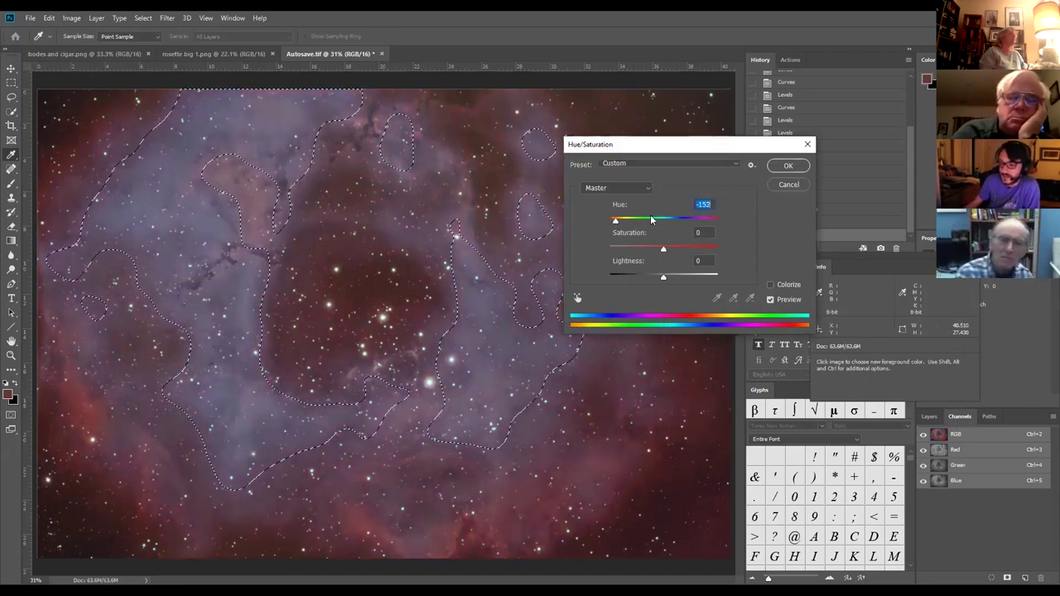
pyautogui.moveTo(669, 216); pyautogui.dragTo(617, 216)
pyautogui.write('0')
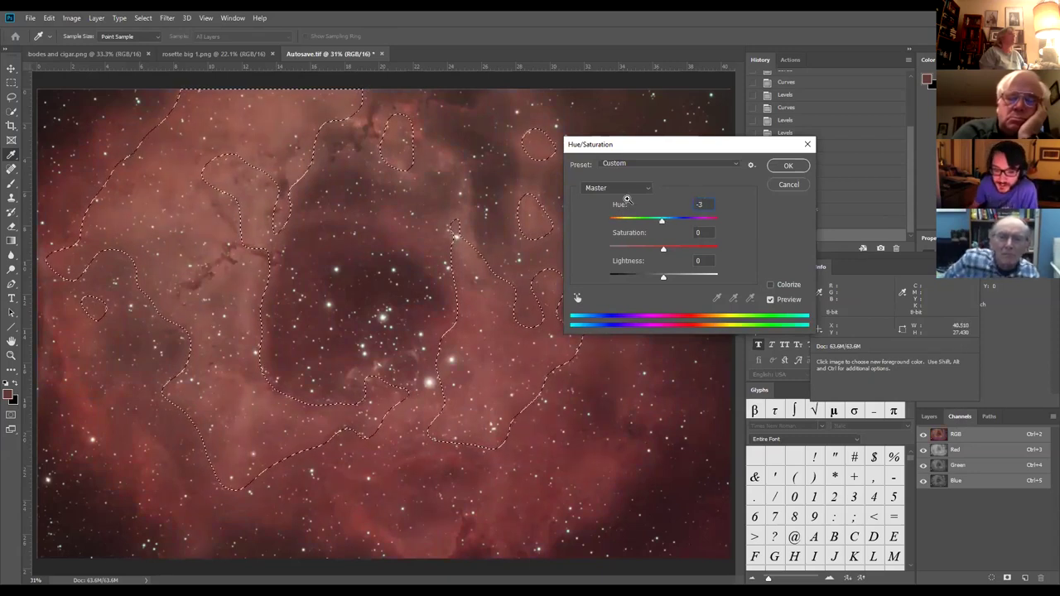
pyautogui.press('Return')
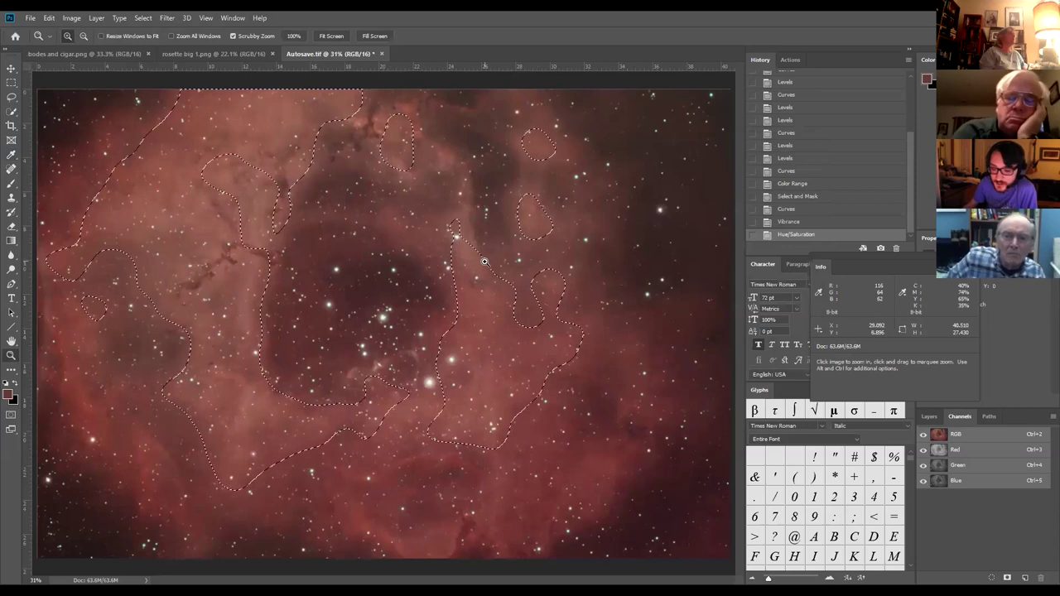
# Deselect the nebula selection.
pyautogui.rightClick(425, 280)
pyautogui.press('Escape')
pyautogui.click(142, 17)
pyautogui.click(171, 41)
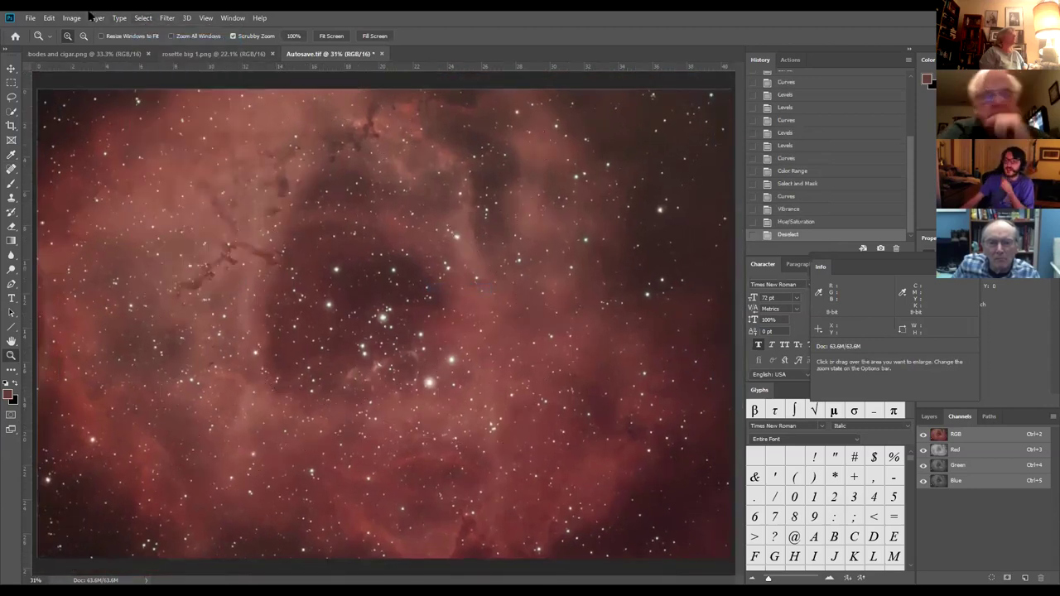
# Apply Curves to the whole image, anchoring a sampled dark tone and raising a sampled nebula tone at input 89 to output 115.
pyautogui.click(72, 17)
pyautogui.moveTo(89, 47)
pyautogui.click(199, 68)
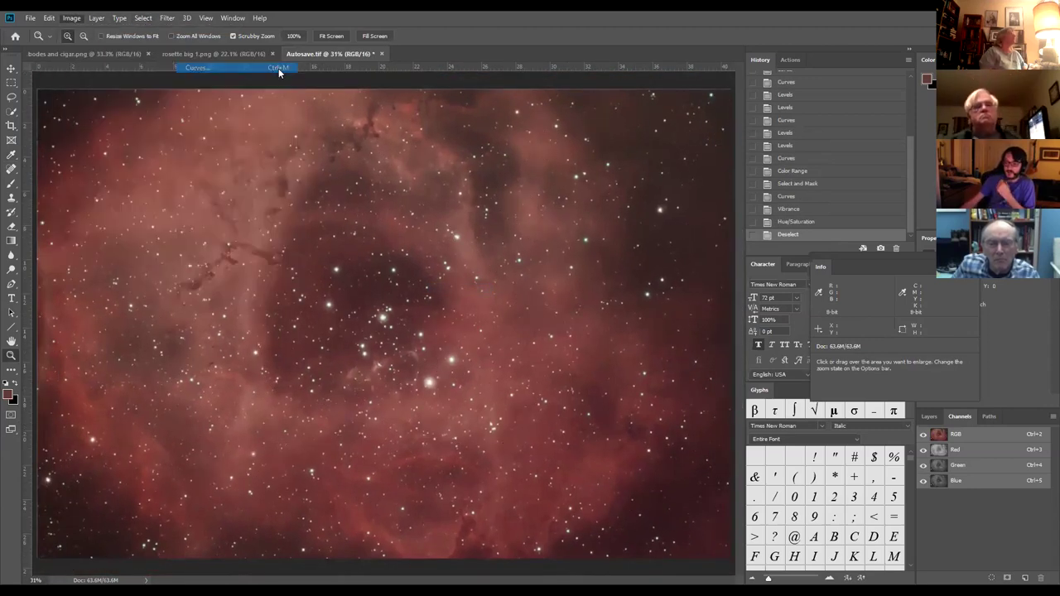
pyautogui.keyDown('ctrl'); pyautogui.click(228, 280); pyautogui.keyUp('ctrl')
pyautogui.keyDown('ctrl'); pyautogui.click(466, 413); pyautogui.keyUp('ctrl')
pyautogui.moveTo(691, 334); pyautogui.dragTo(690, 327)
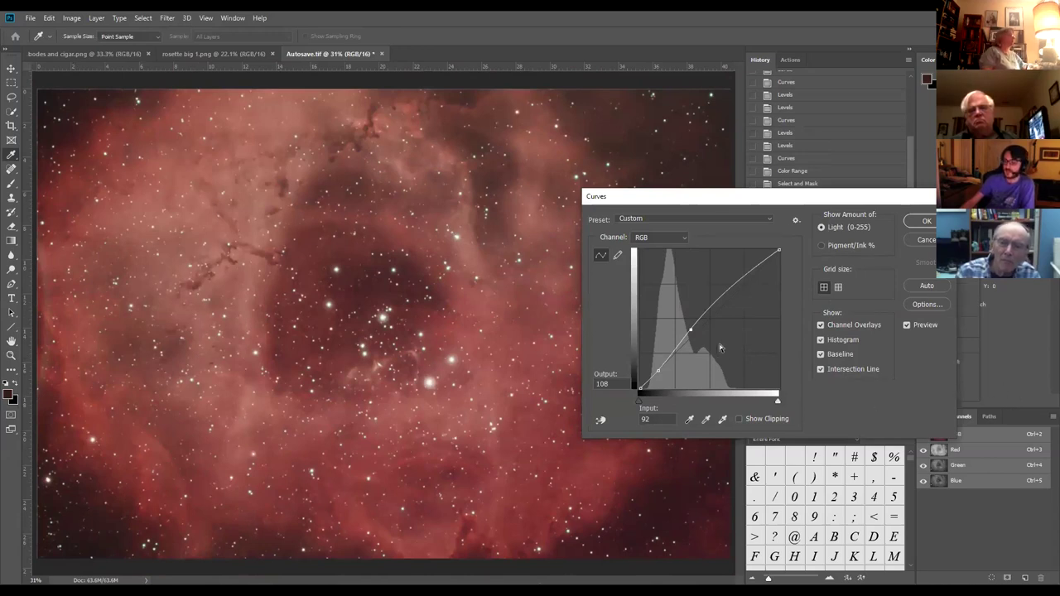
pyautogui.moveTo(690, 329); pyautogui.dragTo(688, 325)
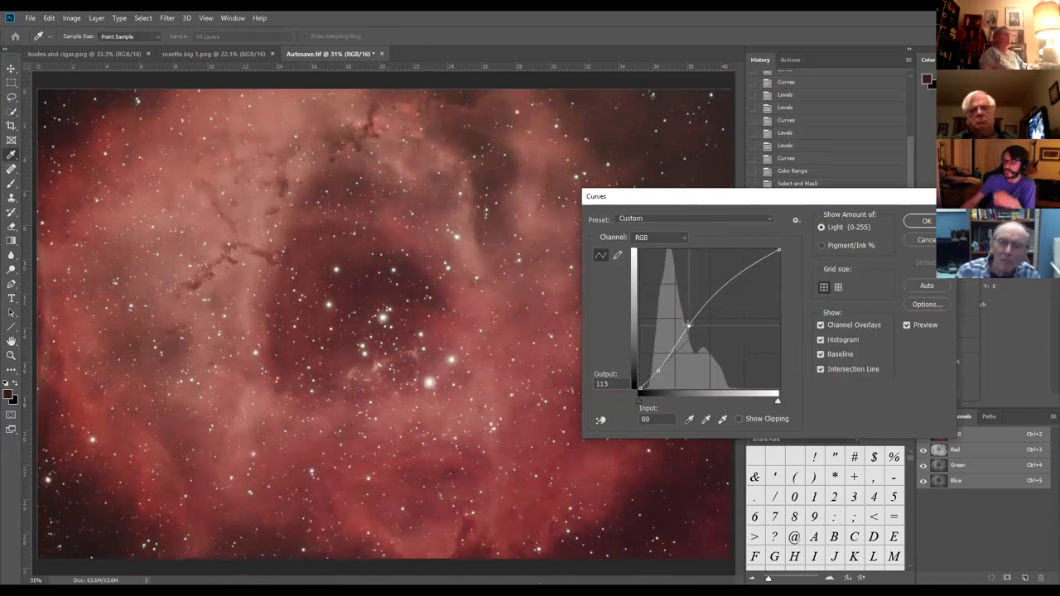
pyautogui.click(924, 227)
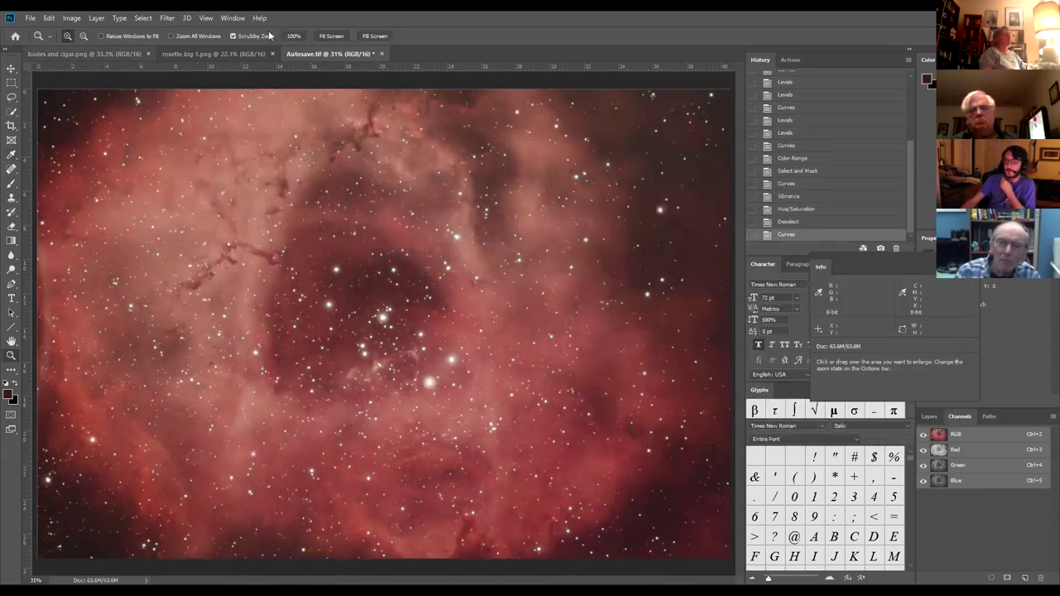
# Apply the Camera Raw Filter to the whole image with Clarity at +37.
pyautogui.click(71, 17)
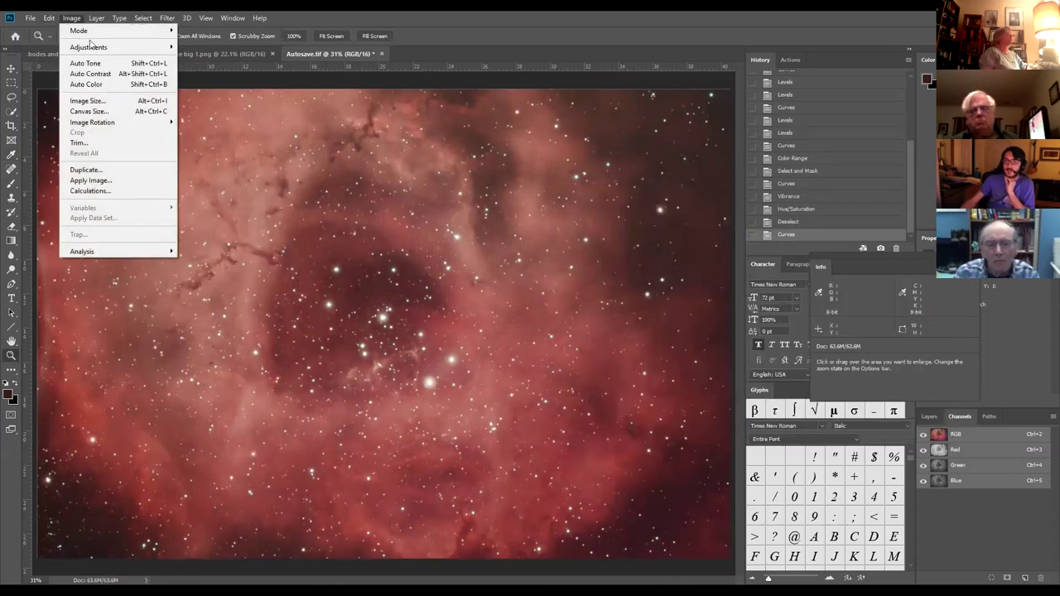
pyautogui.moveTo(87, 46)
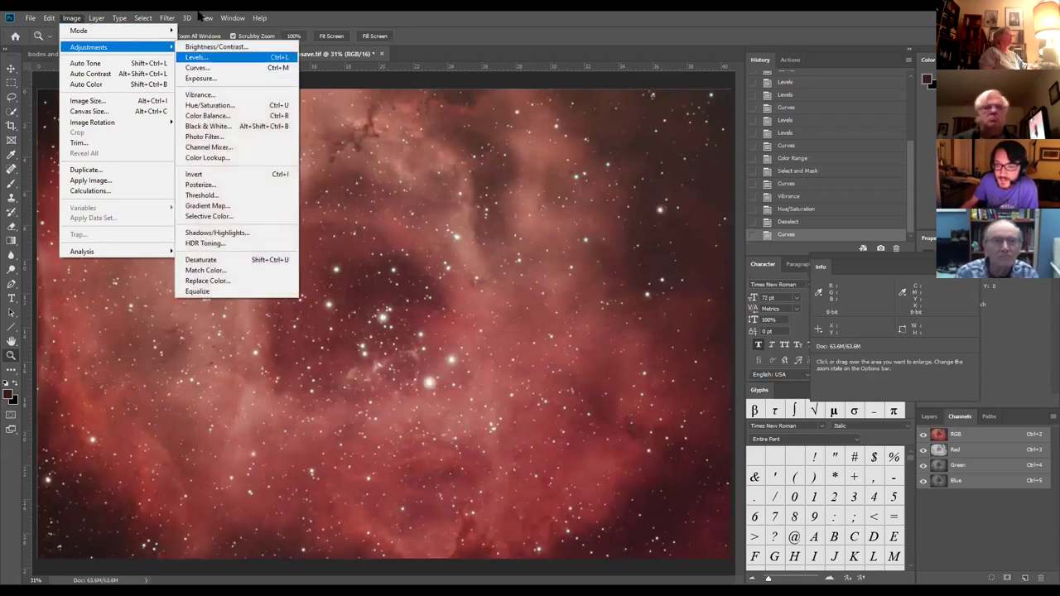
pyautogui.moveTo(167, 18)
pyautogui.click(207, 84)
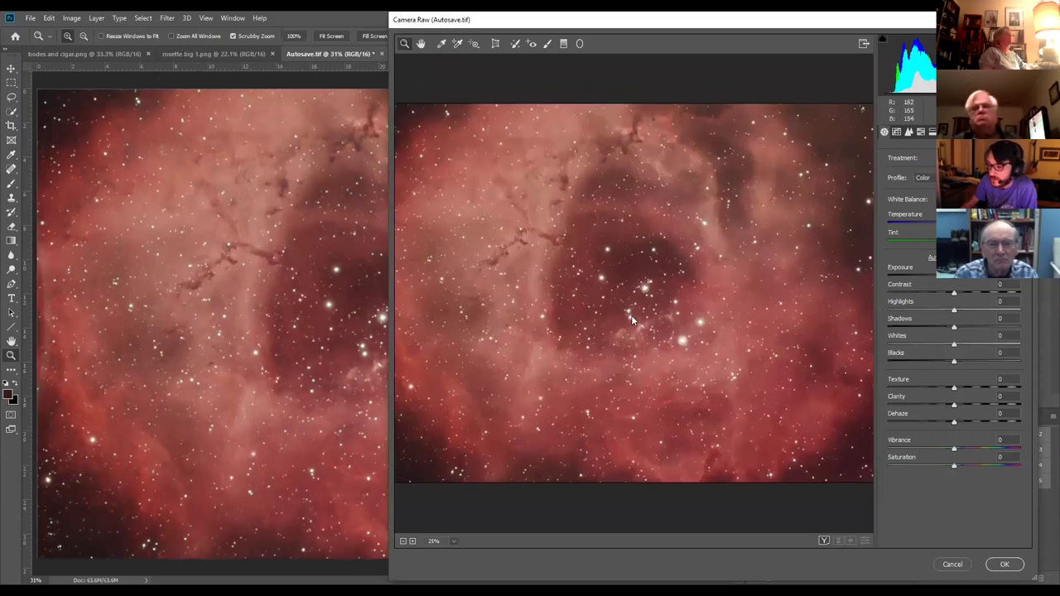
pyautogui.rightClick(631, 320)
pyautogui.click(675, 402)
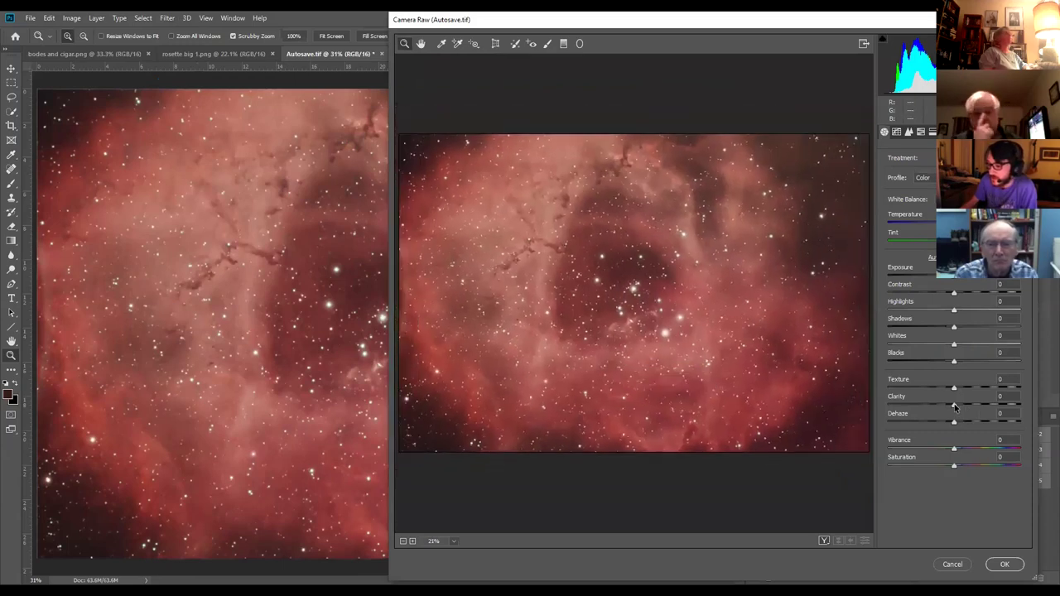
pyautogui.moveTo(954, 404); pyautogui.dragTo(978, 401)
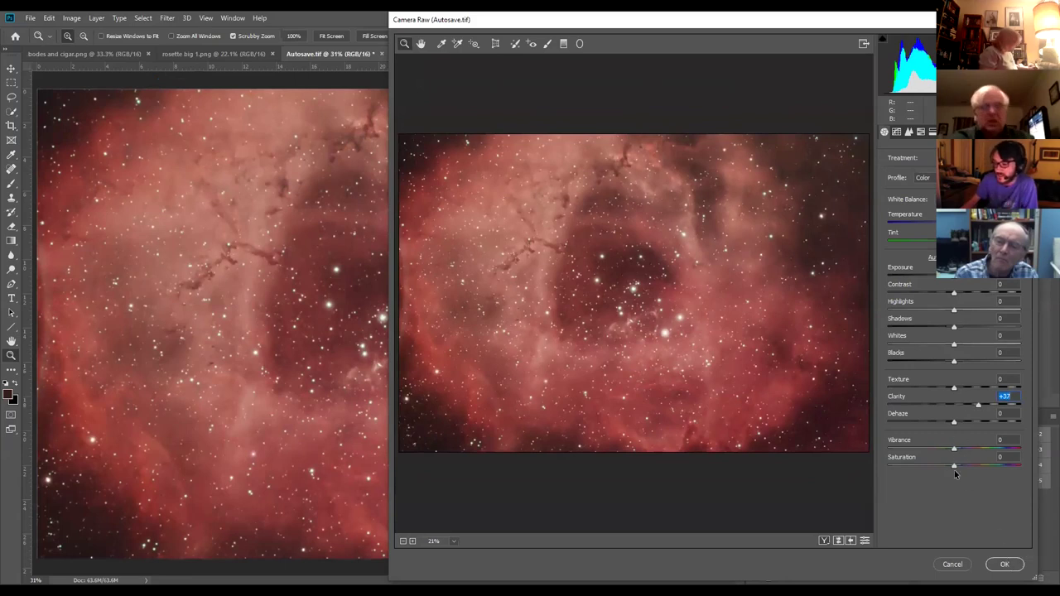
pyautogui.click(1004, 564)
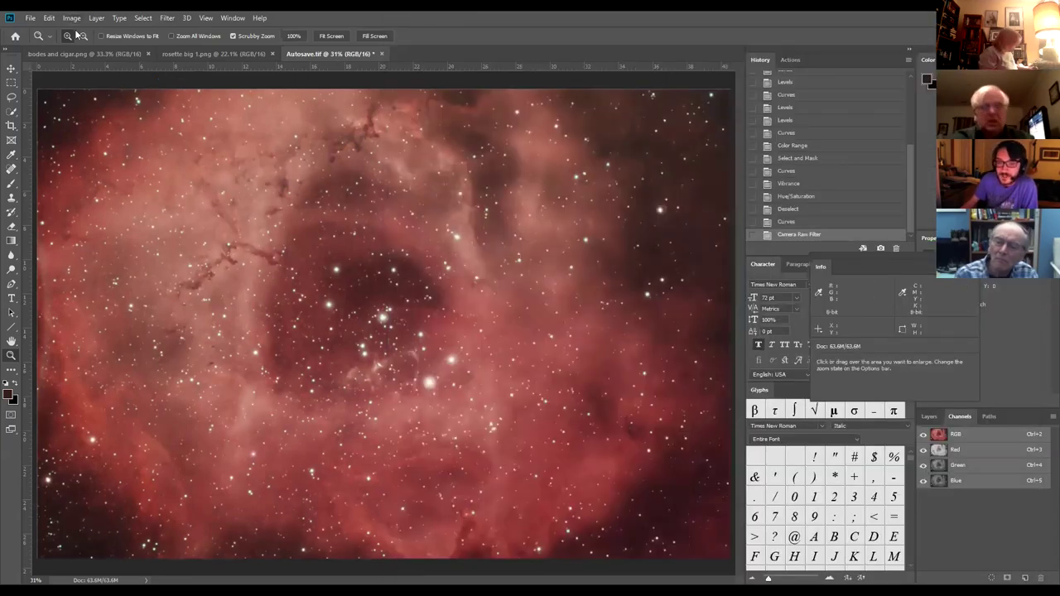
# Rotate the canvas 90° clockwise.
pyautogui.click(71, 18)
pyautogui.moveTo(108, 124)
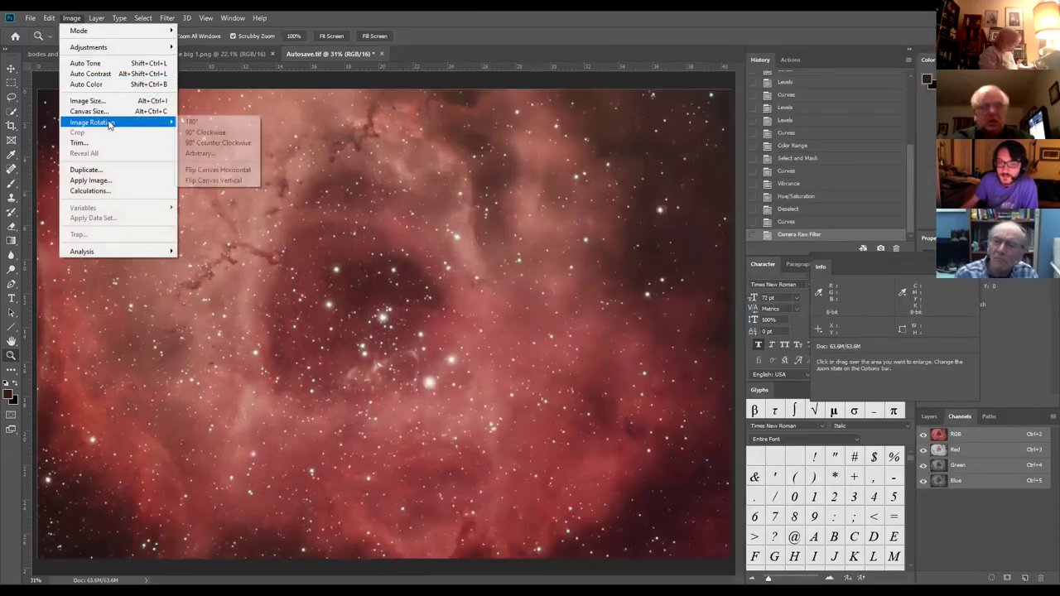
pyautogui.click(211, 133)
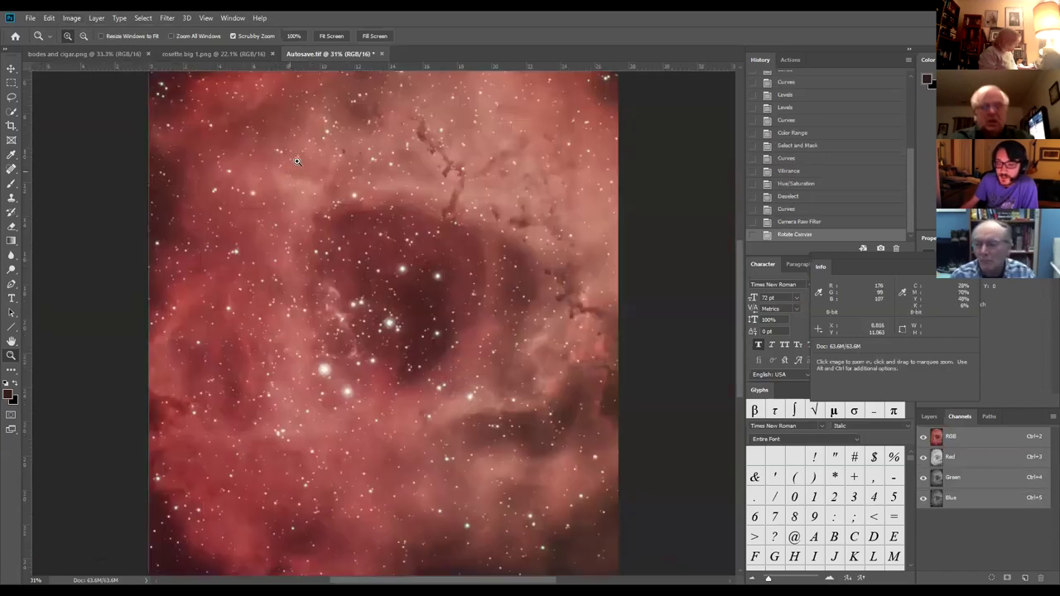
# Compare the whole rotated image with the finished version in rosette big 1.png.
pyautogui.keyDown('alt'); pyautogui.click(252, 109); pyautogui.keyUp('alt')
pyautogui.rightClick(323, 237)
pyautogui.click(347, 239)
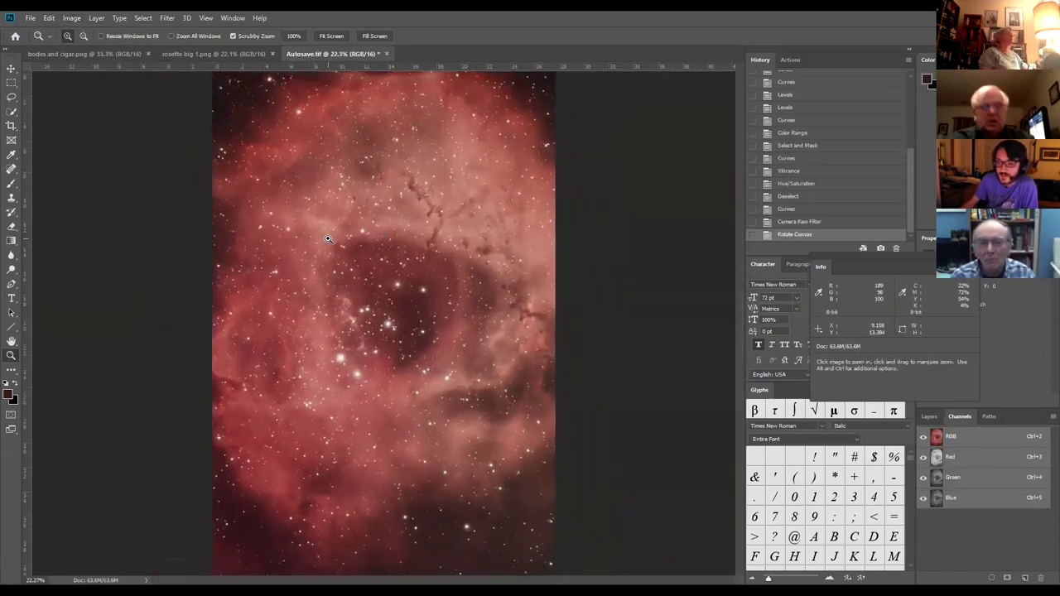
pyautogui.rightClick(328, 234)
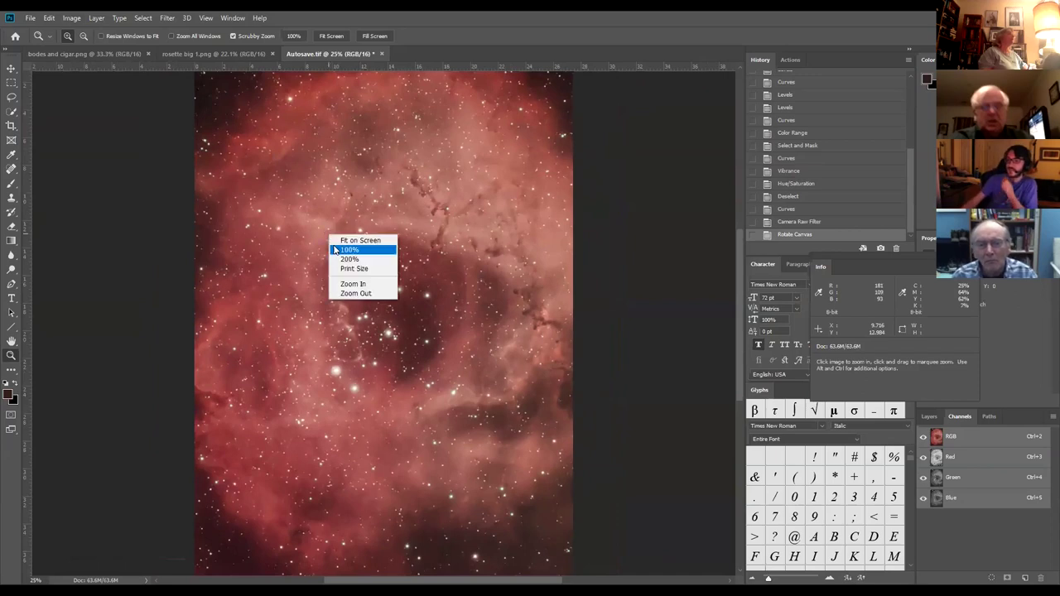
pyautogui.click(338, 239)
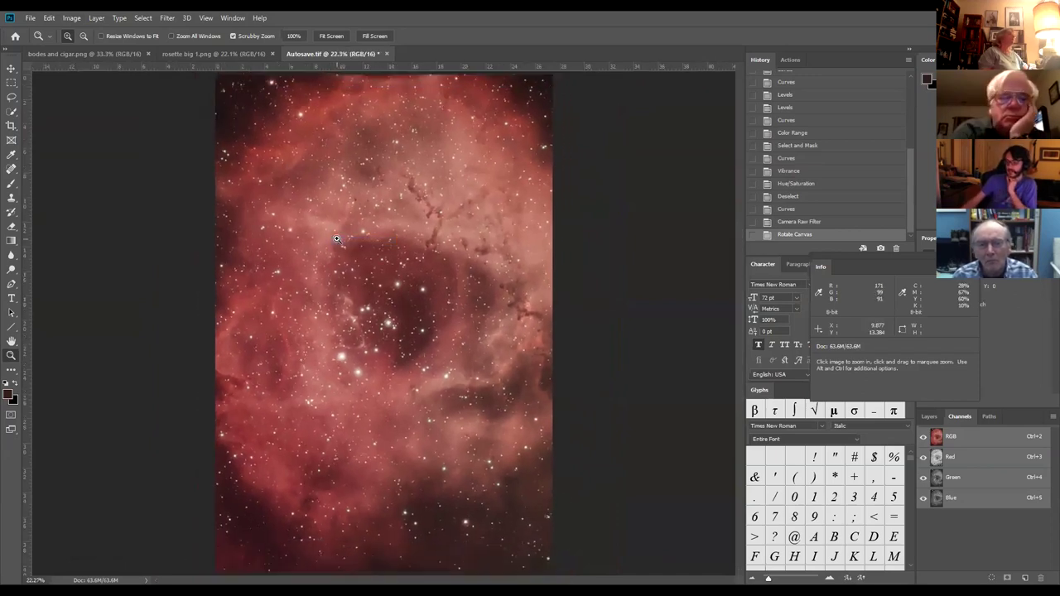
pyautogui.hotkey('ctrl', 'shift', 'Tab')
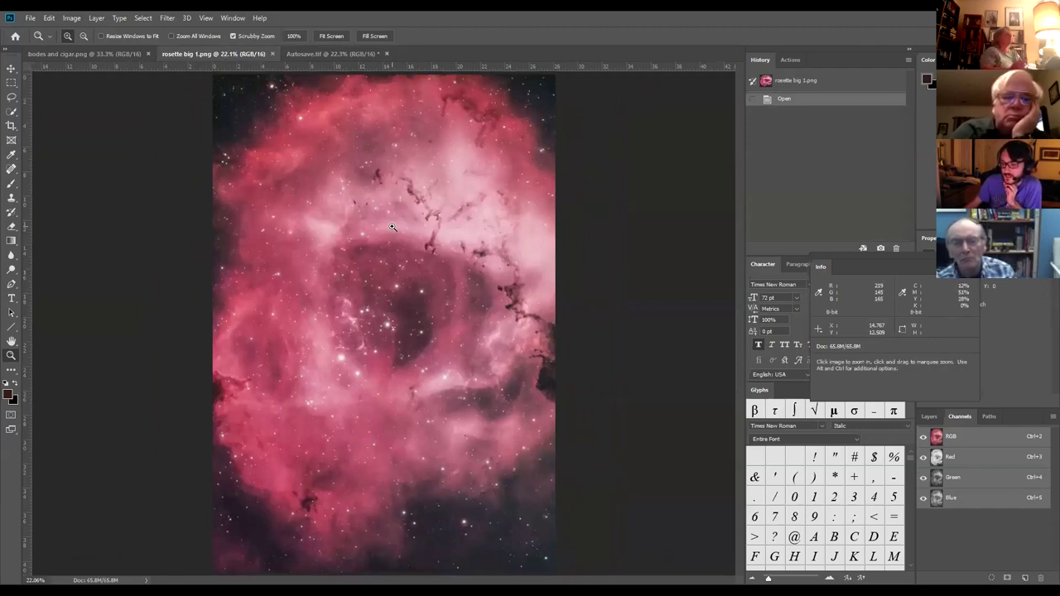
pyautogui.click(337, 52)
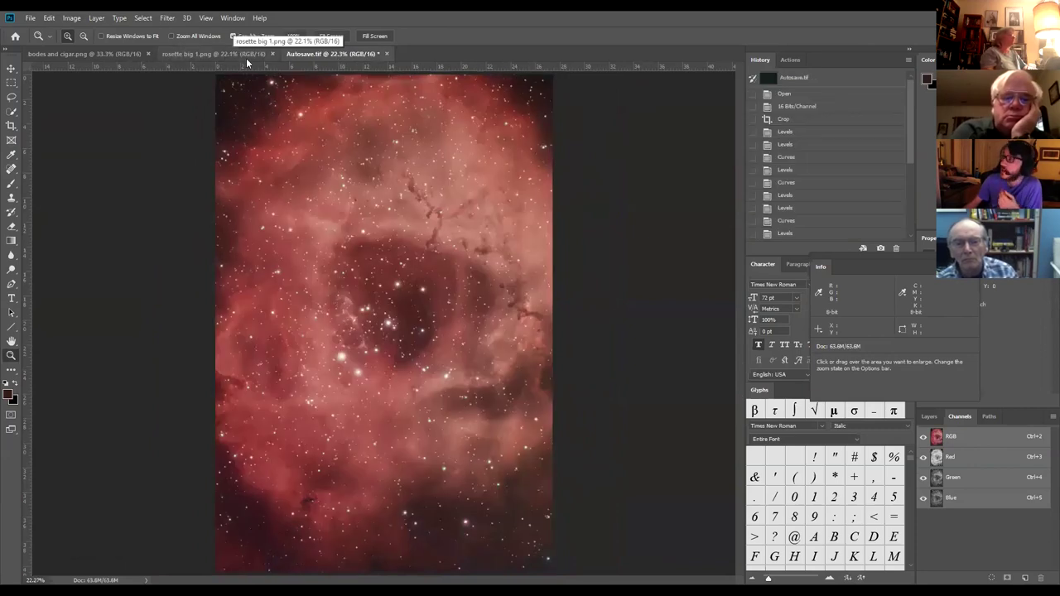
# Compare the nebula's dark dust lanes up close and in full view with those in rosette big 1.png.
pyautogui.click(437, 204)
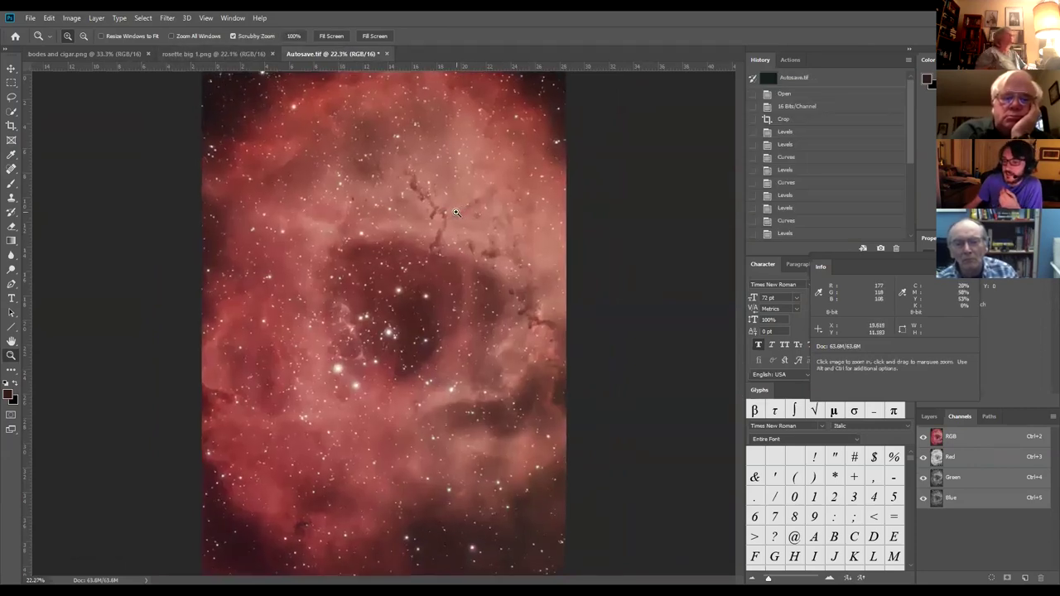
pyautogui.rightClick(511, 342)
pyautogui.click(530, 351)
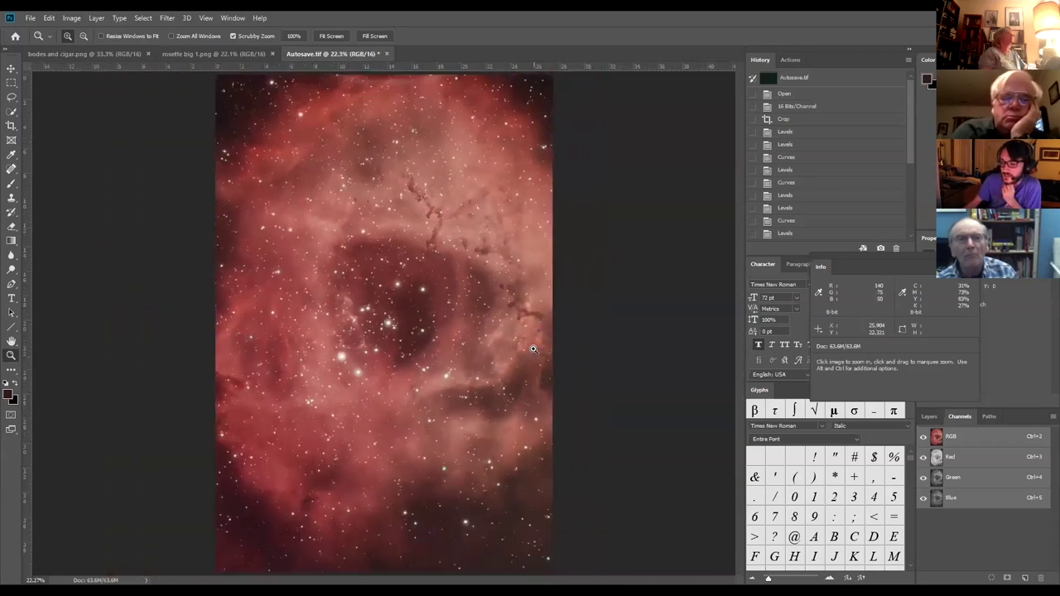
pyautogui.click(930, 416)
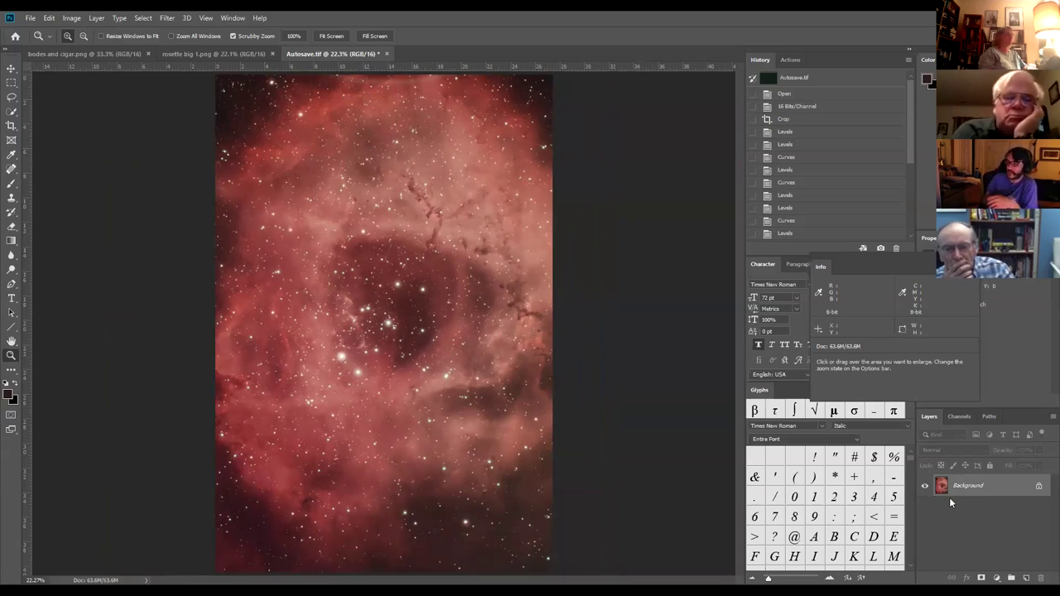
pyautogui.click(222, 53)
pyautogui.click(441, 231)
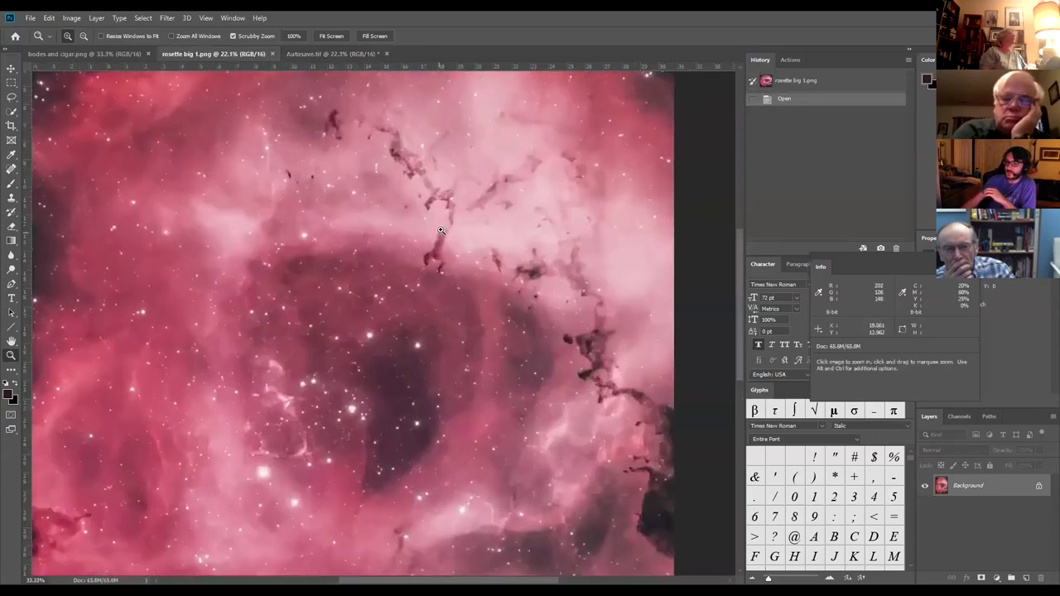
pyautogui.rightClick(447, 224)
pyautogui.click(480, 229)
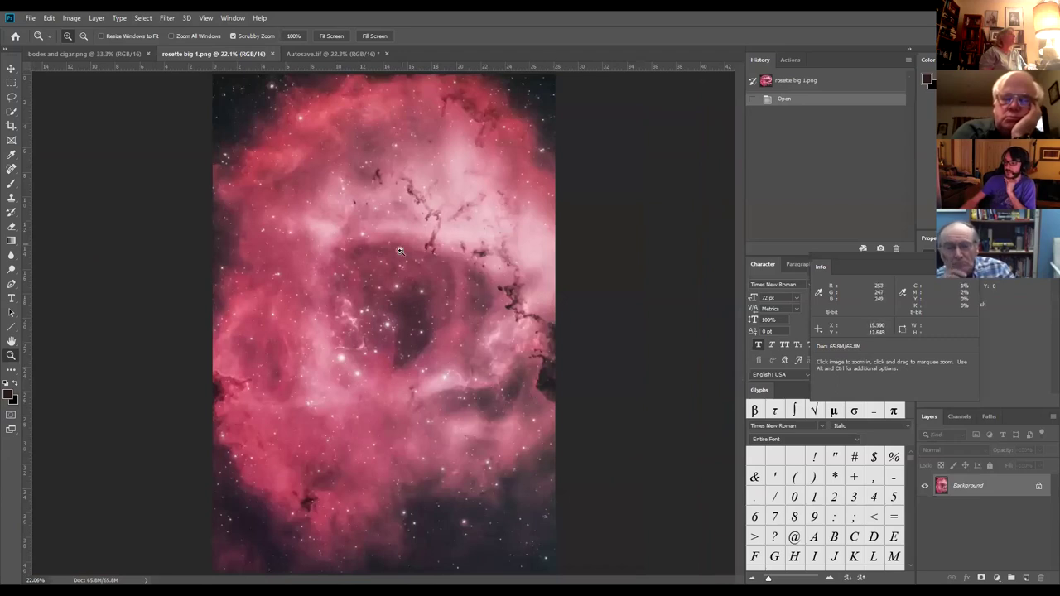
pyautogui.click(336, 52)
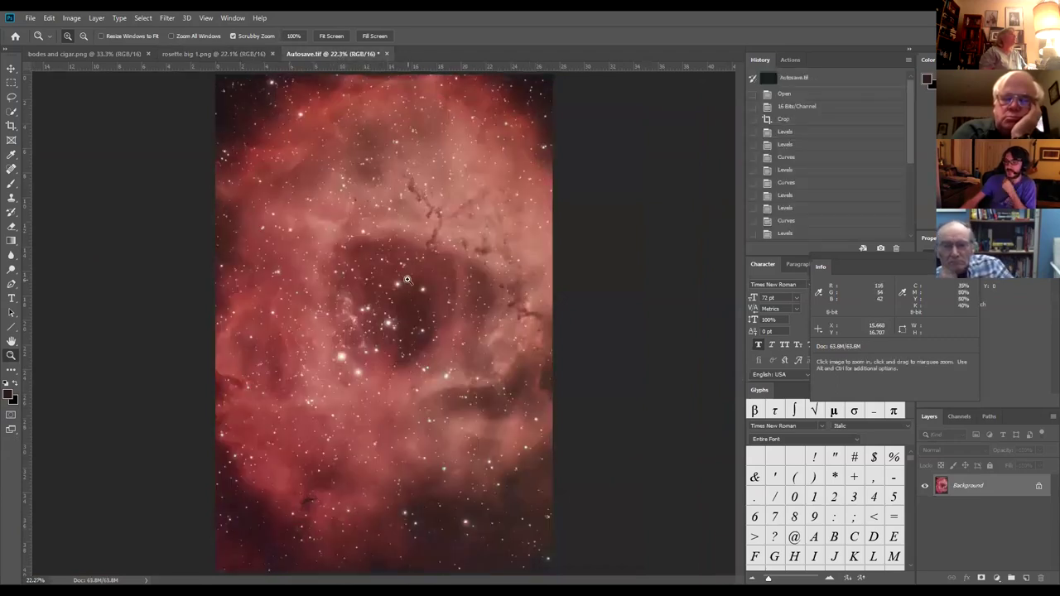
# Select the stars with Color Range by sampling a bright star's core and setting Fuzziness to 87.
pyautogui.moveTo(398, 286); pyautogui.dragTo(398, 286)
pyautogui.rightClick(273, 251)
pyautogui.click(166, 18)
pyautogui.rightClick(315, 298)
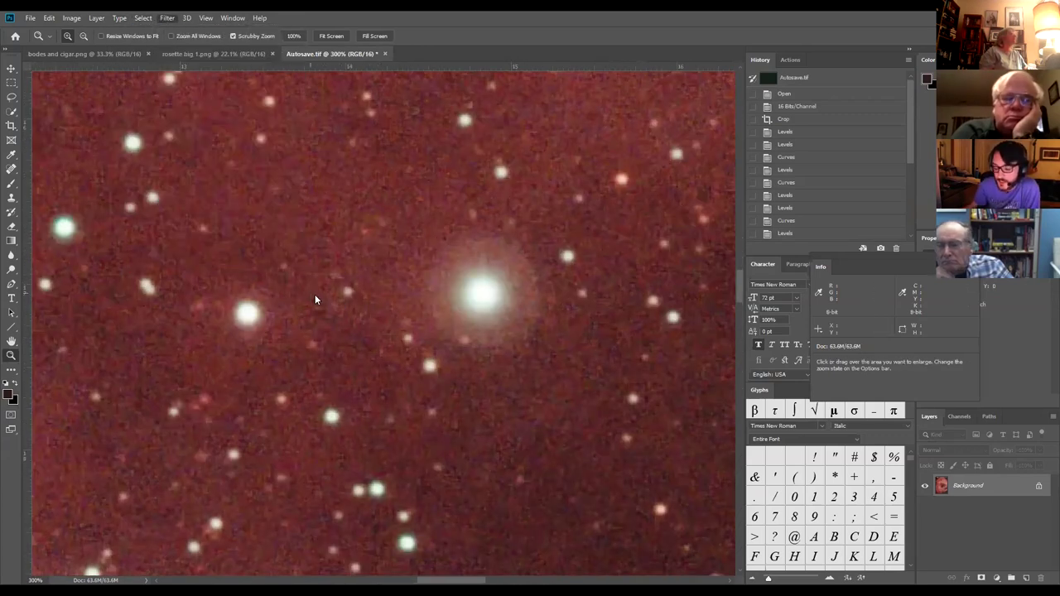
pyautogui.rightClick(313, 294)
pyautogui.click(324, 299)
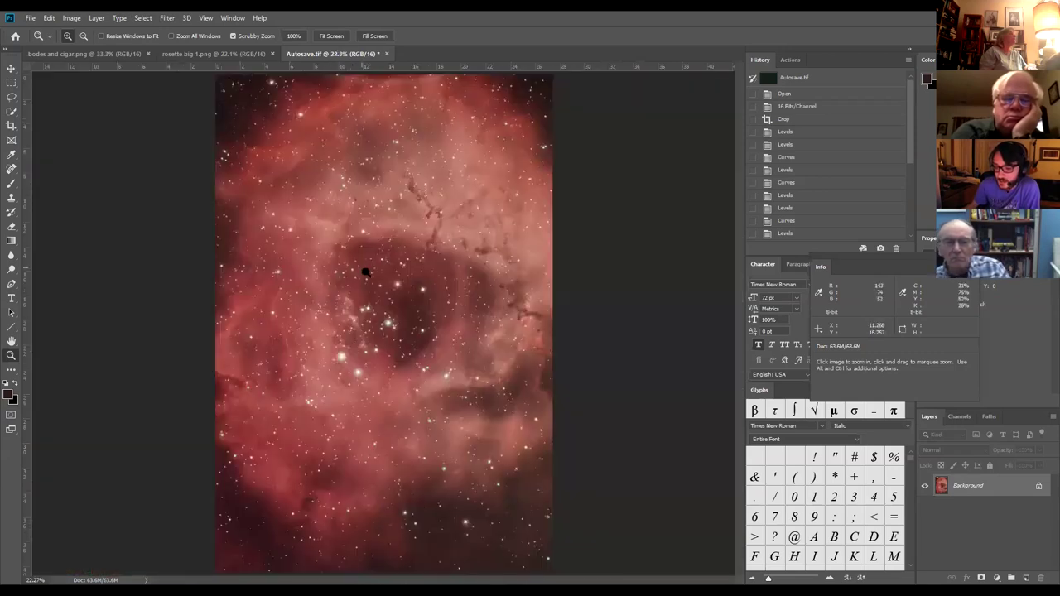
pyautogui.moveTo(369, 279); pyautogui.dragTo(370, 279)
pyautogui.click(144, 17)
pyautogui.click(162, 126)
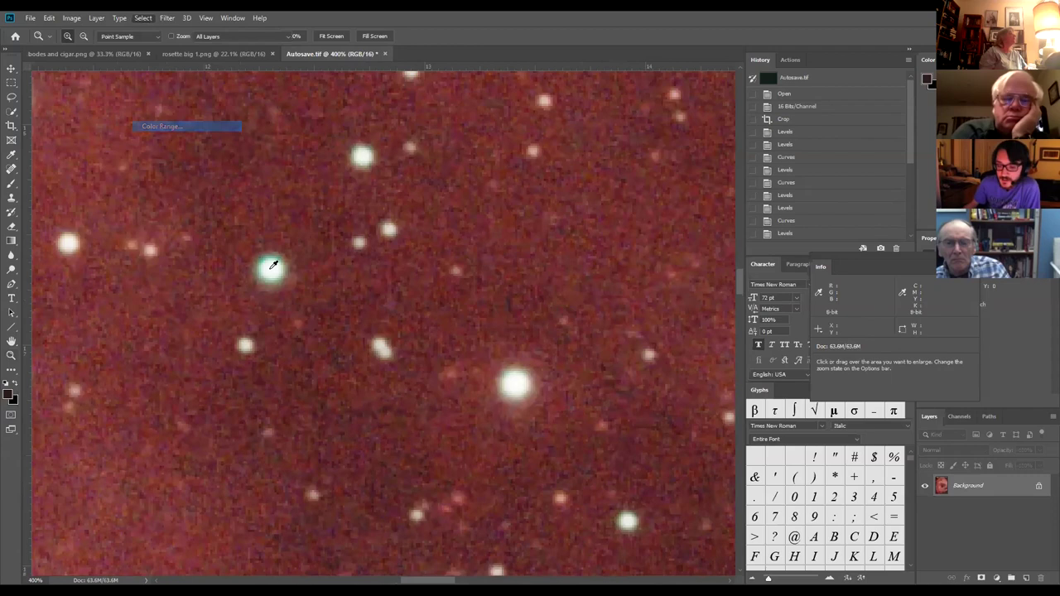
pyautogui.click(273, 267)
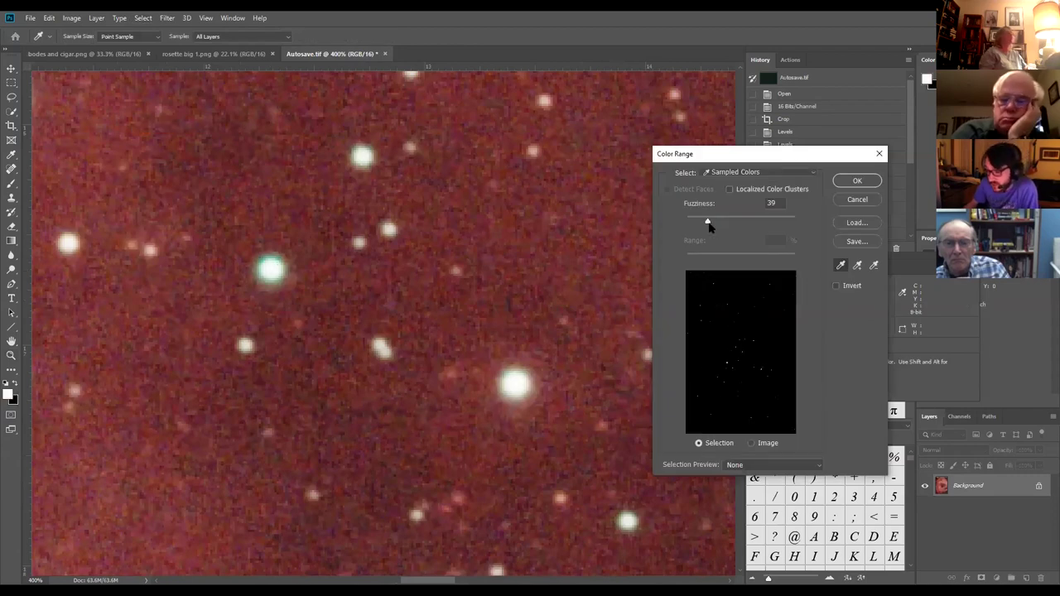
pyautogui.moveTo(717, 222); pyautogui.dragTo(735, 219)
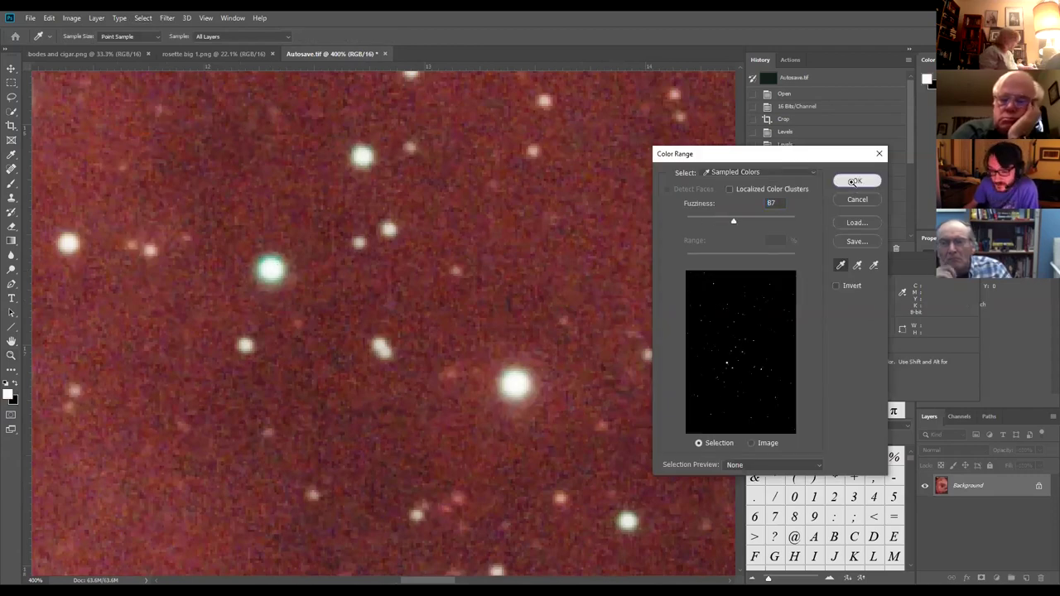
pyautogui.click(854, 181)
# Expand the star selection by 3 pixels.
pyautogui.press('z')
pyautogui.rightClick(436, 269)
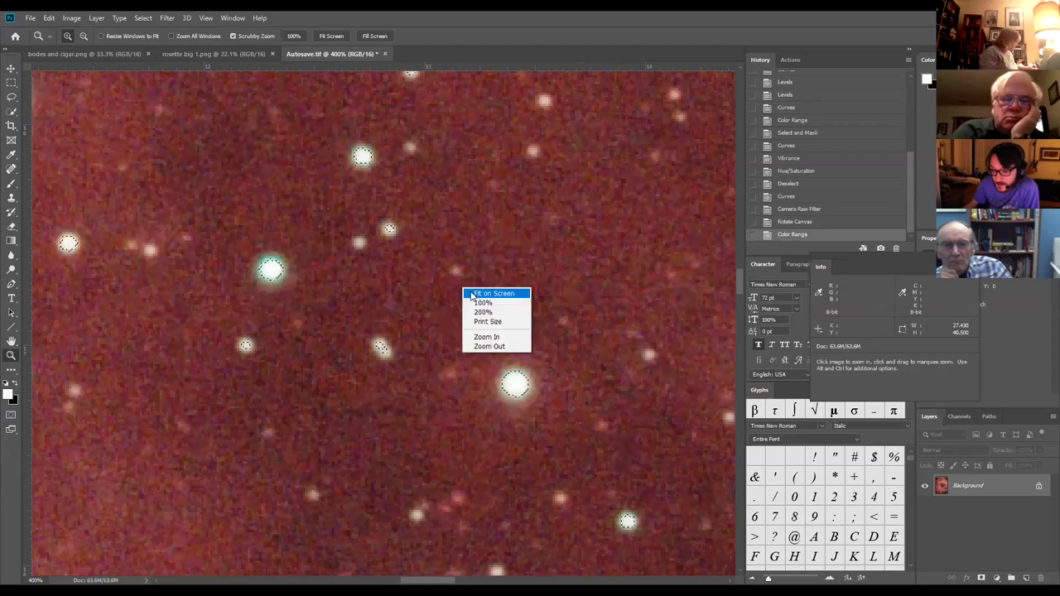
pyautogui.click(470, 289)
pyautogui.moveTo(398, 285); pyautogui.dragTo(464, 286)
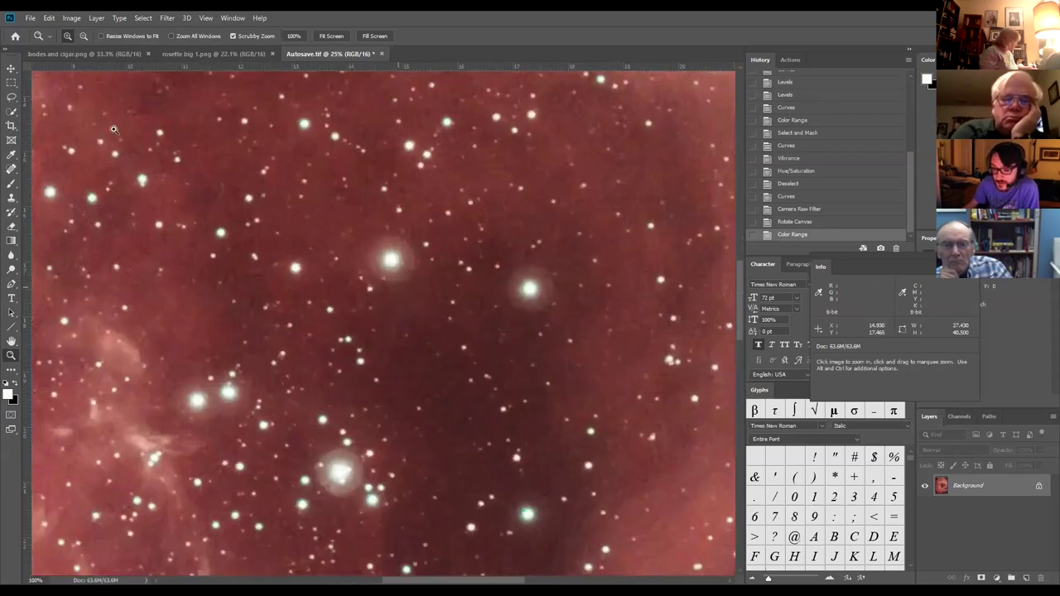
pyautogui.click(143, 18)
pyautogui.moveTo(177, 174)
pyautogui.press('Return')
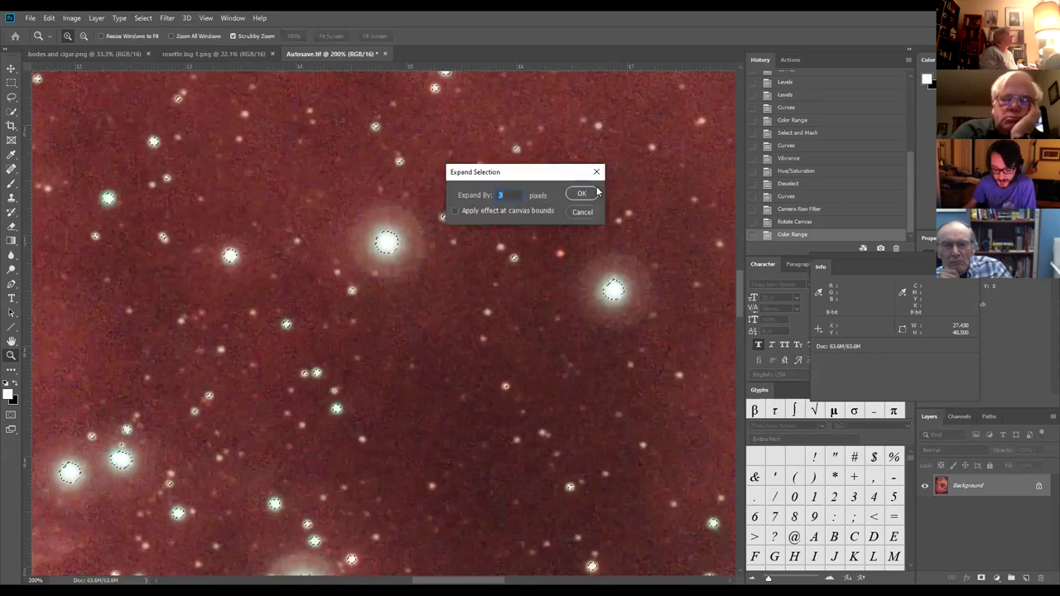
pyautogui.click(581, 193)
# Feather the expanded star selection to soften its edges.
pyautogui.rightClick(342, 272)
pyautogui.click(367, 274)
pyautogui.moveTo(389, 287); pyautogui.dragTo(389, 288)
pyautogui.hotkey('alt', 's')
pyautogui.moveTo(182, 176)
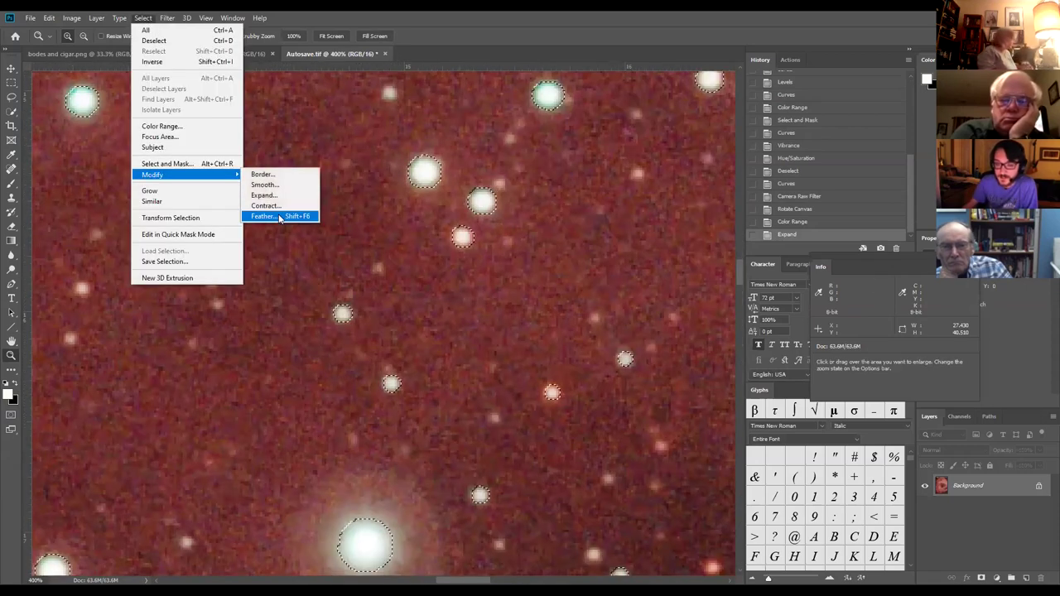
pyautogui.press('Return')
pyautogui.click(567, 246)
# Shrink the selected stars with the Minimum filter at a 0.8-pixel radius preserving Roundness, and clear the selection.
pyautogui.click(166, 17)
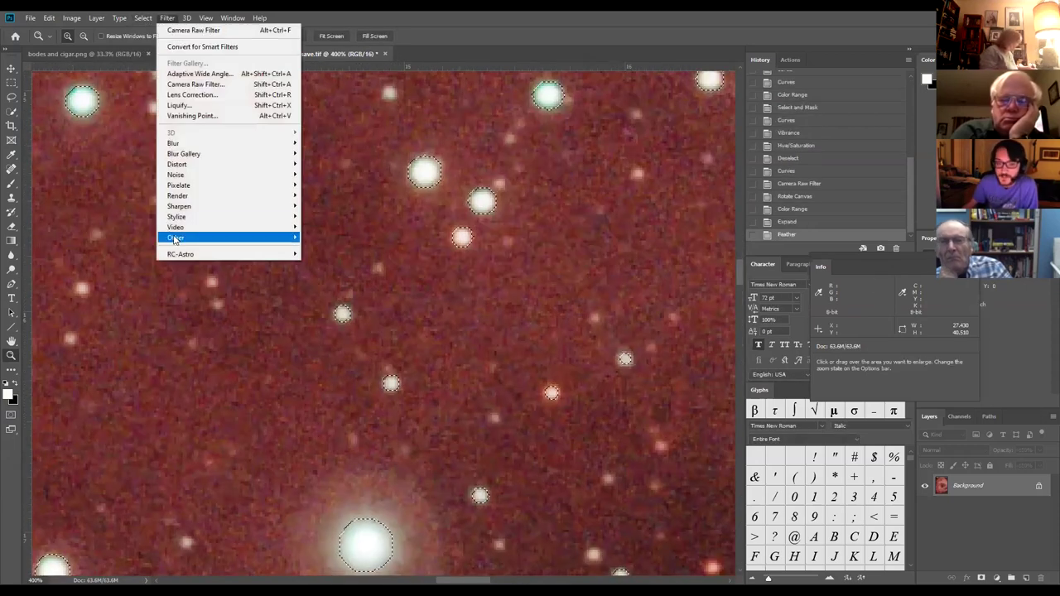
pyautogui.moveTo(178, 239)
pyautogui.click(331, 279)
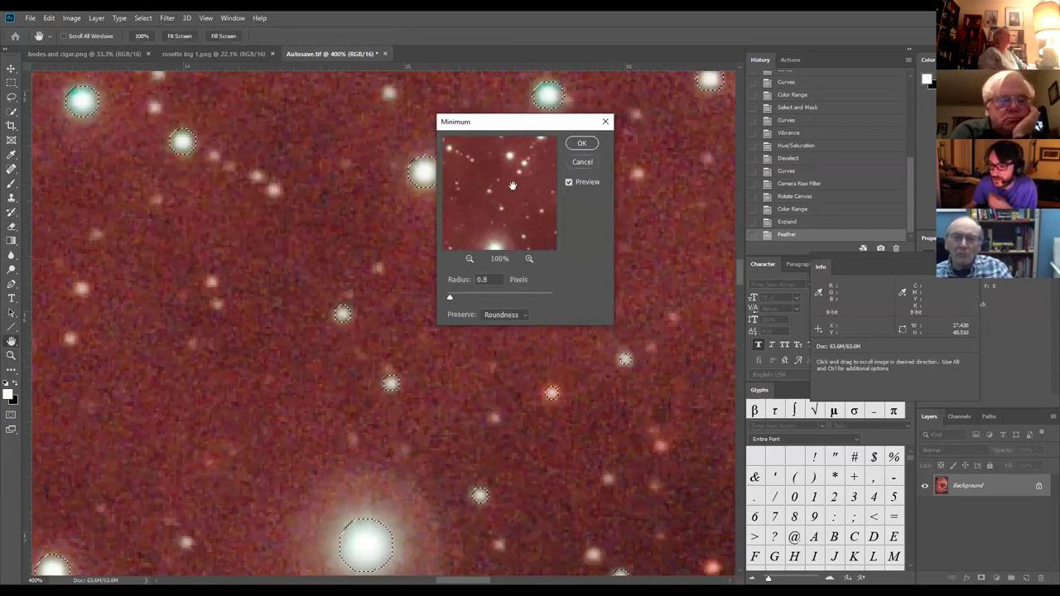
pyautogui.moveTo(518, 189); pyautogui.dragTo(511, 207)
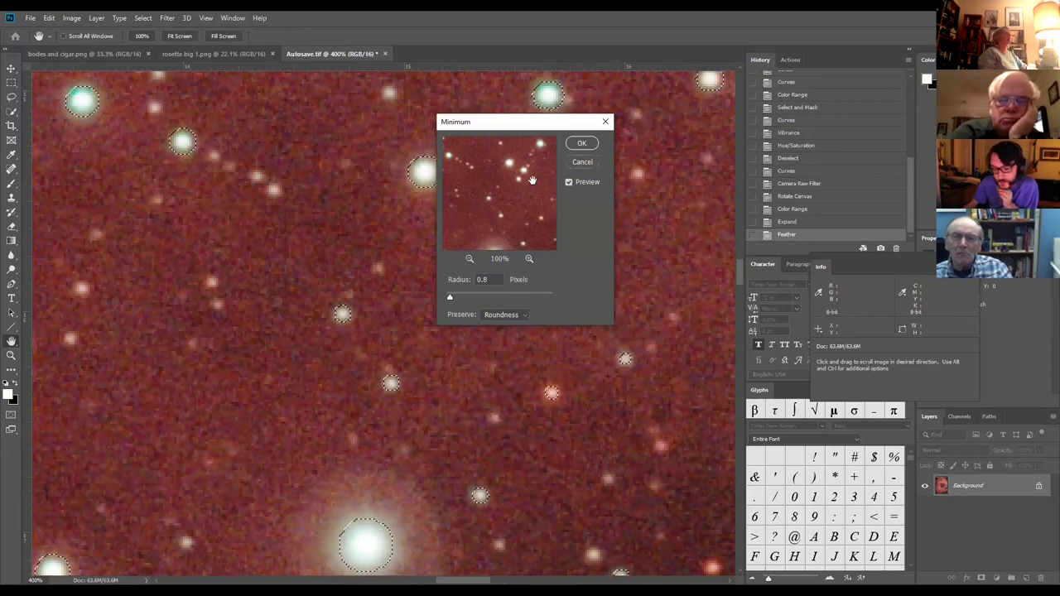
pyautogui.click(580, 146)
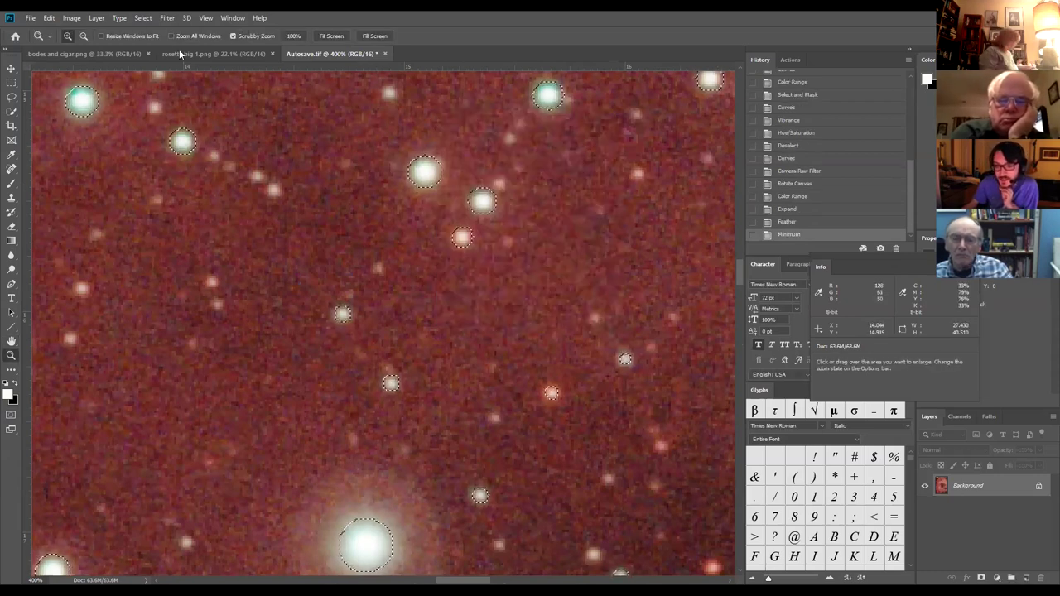
pyautogui.click(146, 18)
pyautogui.click(149, 40)
# Examine the stars treated with the Minimum filter, both close up in several areas and across the whole image.
pyautogui.rightClick(469, 271)
pyautogui.click(469, 271)
pyautogui.moveTo(468, 278); pyautogui.dragTo(406, 324)
pyautogui.hotkey('ctrl', '0')
pyautogui.moveTo(425, 497); pyautogui.dragTo(481, 464)
pyautogui.hotkey('ctrl', '0')
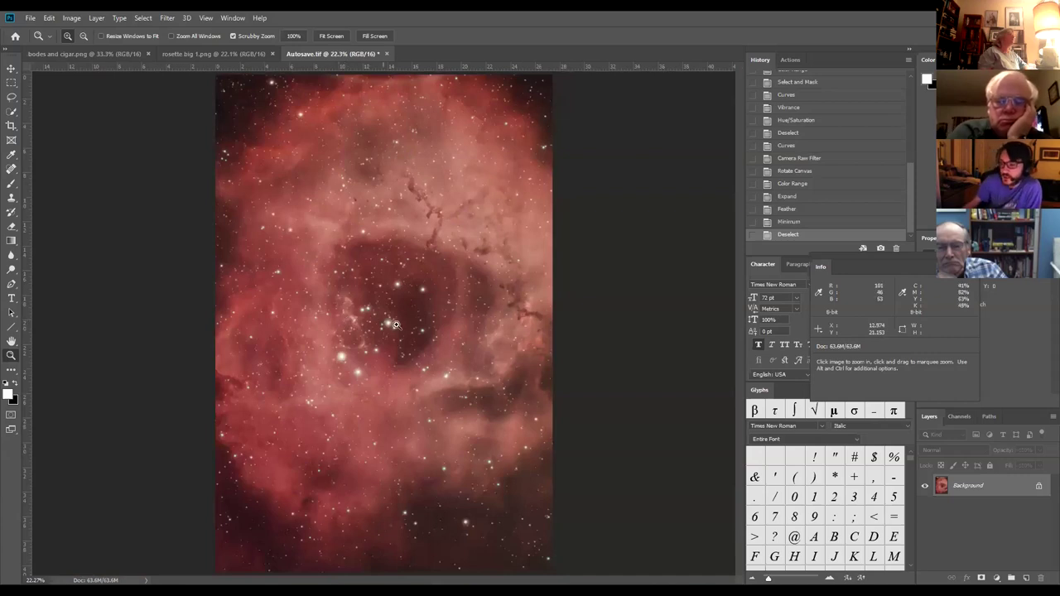
pyautogui.moveTo(399, 301); pyautogui.dragTo(262, 286)
pyautogui.hotkey('ctrl', '0')
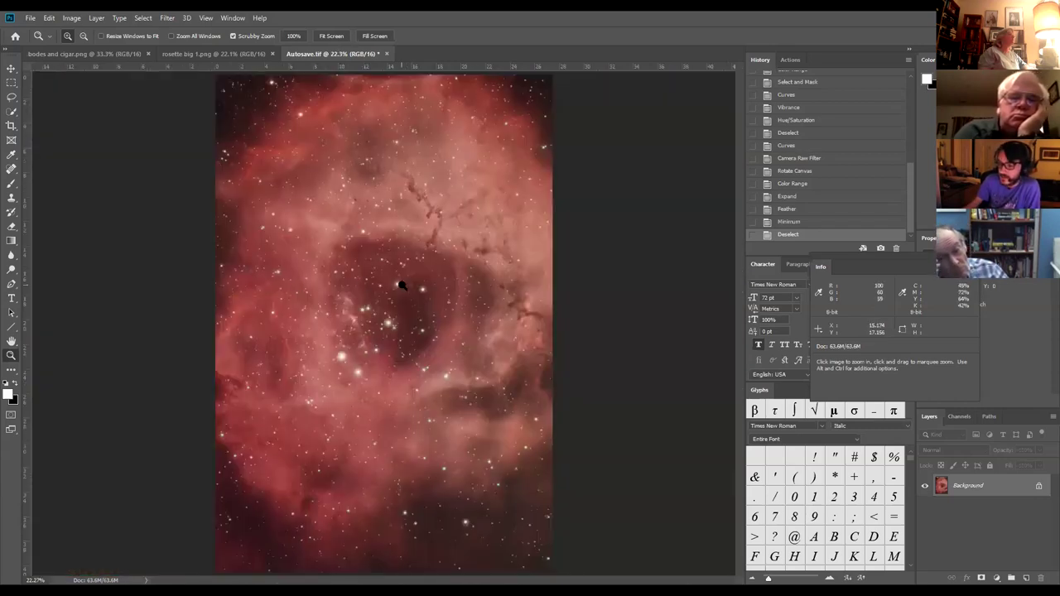
pyautogui.moveTo(401, 285); pyautogui.dragTo(488, 309)
pyautogui.hotkey('ctrl', '0')
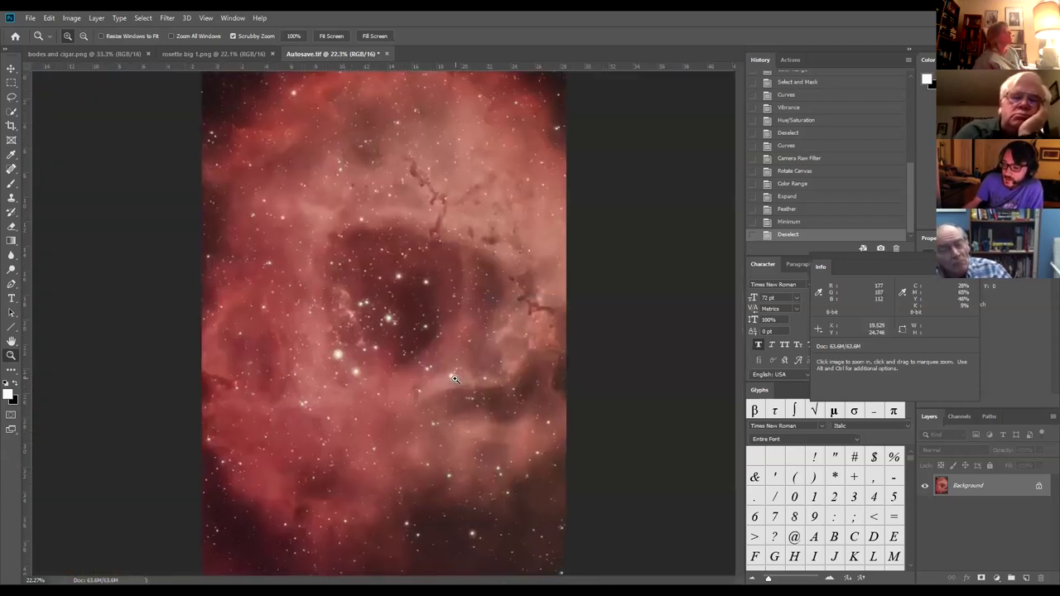
# Remove the teal fringes around the stars with Camera Raw defringing, raising Green Amount and setting Green Hue to 40/68.
pyautogui.moveTo(454, 380); pyautogui.dragTo(454, 379)
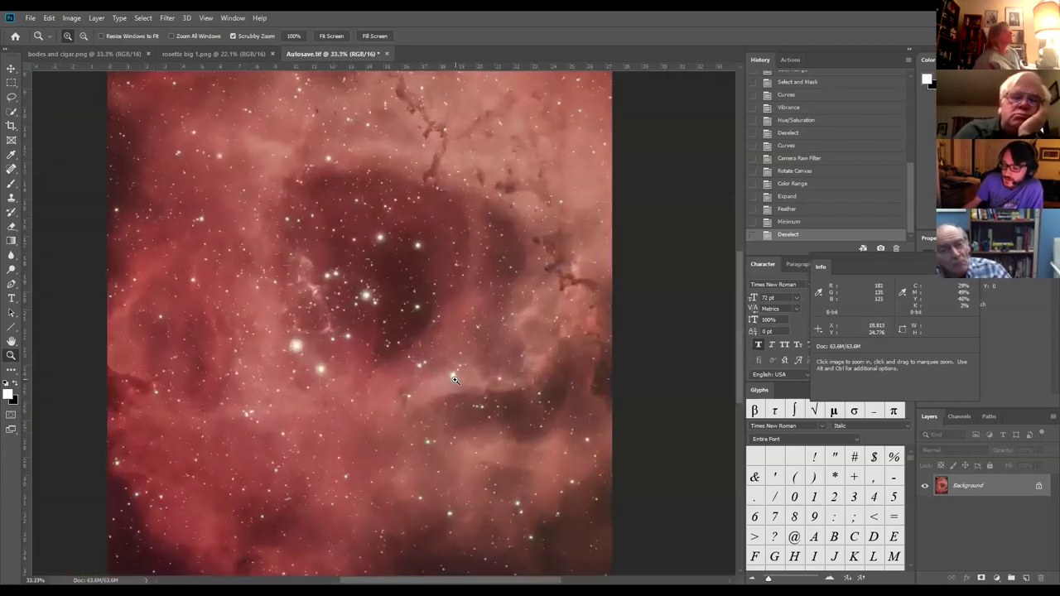
pyautogui.moveTo(496, 411); pyautogui.dragTo(563, 451)
pyautogui.rightClick(507, 422)
pyautogui.click(509, 419)
pyautogui.click(144, 20)
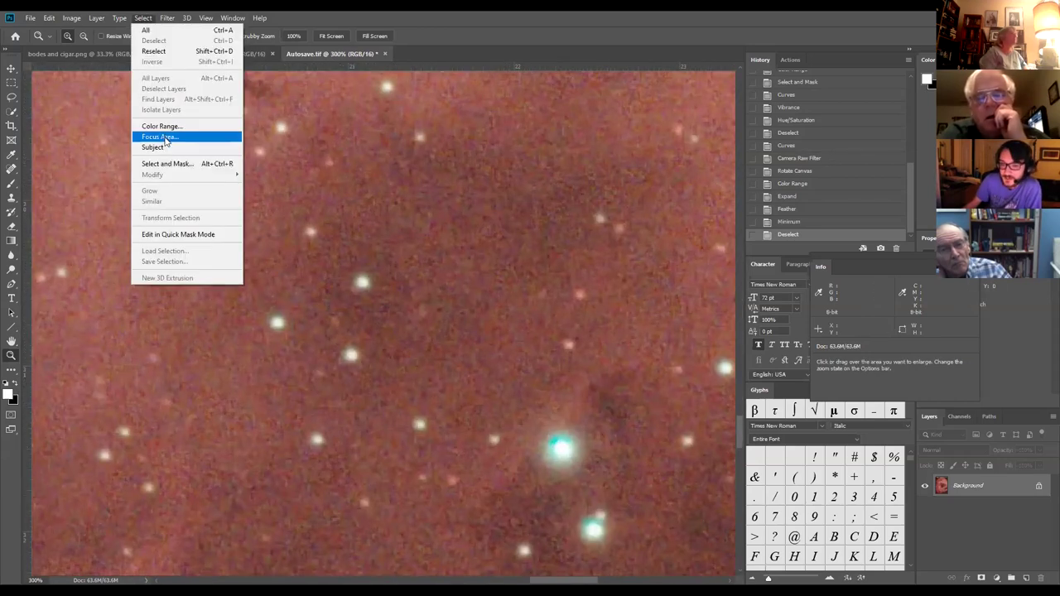
pyautogui.click(196, 86)
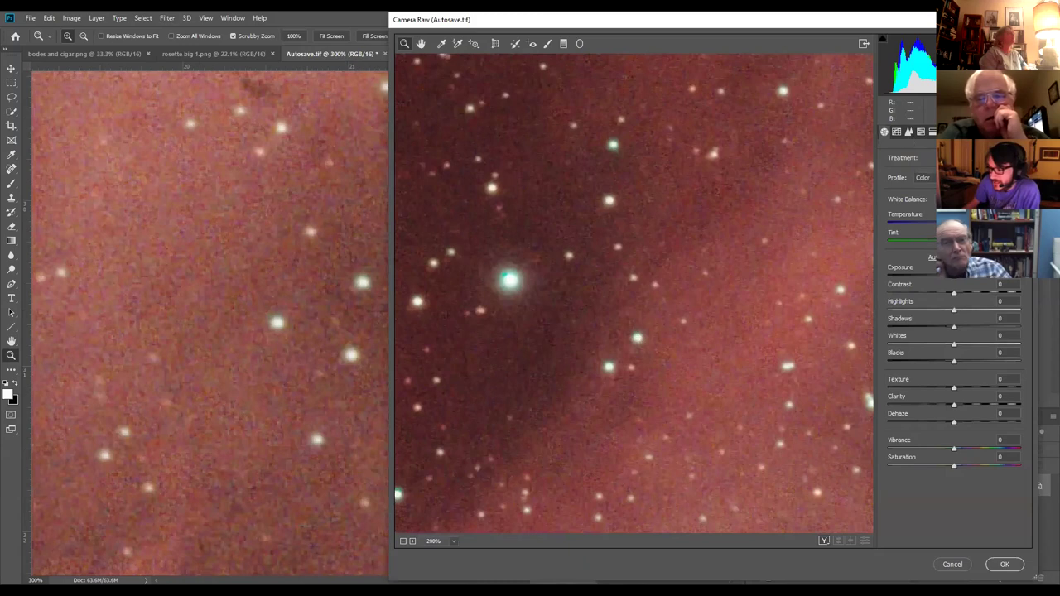
pyautogui.click(942, 132)
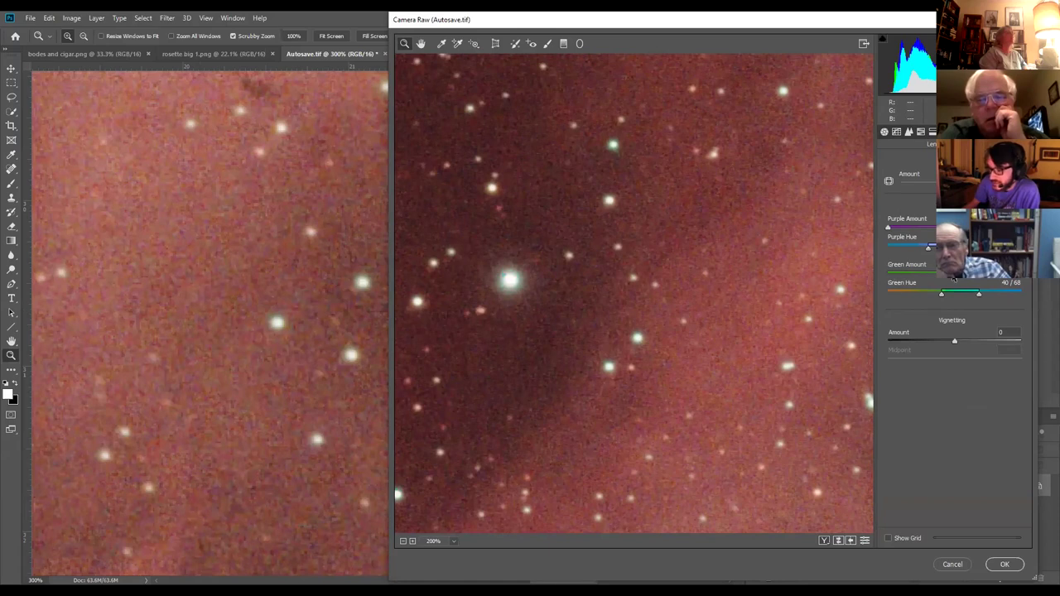
pyautogui.click(997, 562)
# Inspect the defringed stars at several magnifications and compare the image with rosette big 1.png.
pyautogui.rightClick(505, 323)
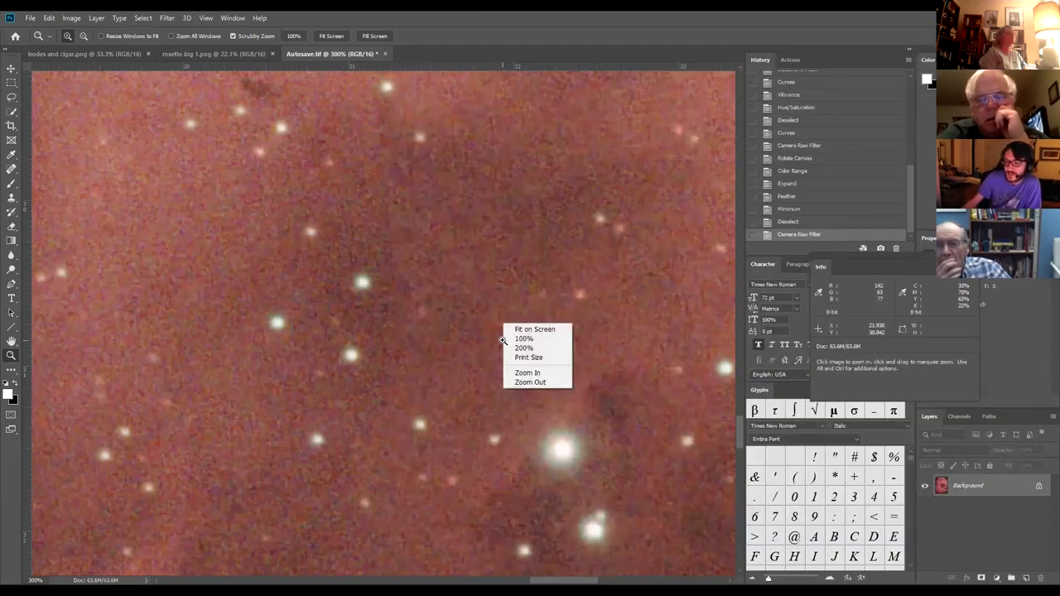
pyautogui.click(530, 350)
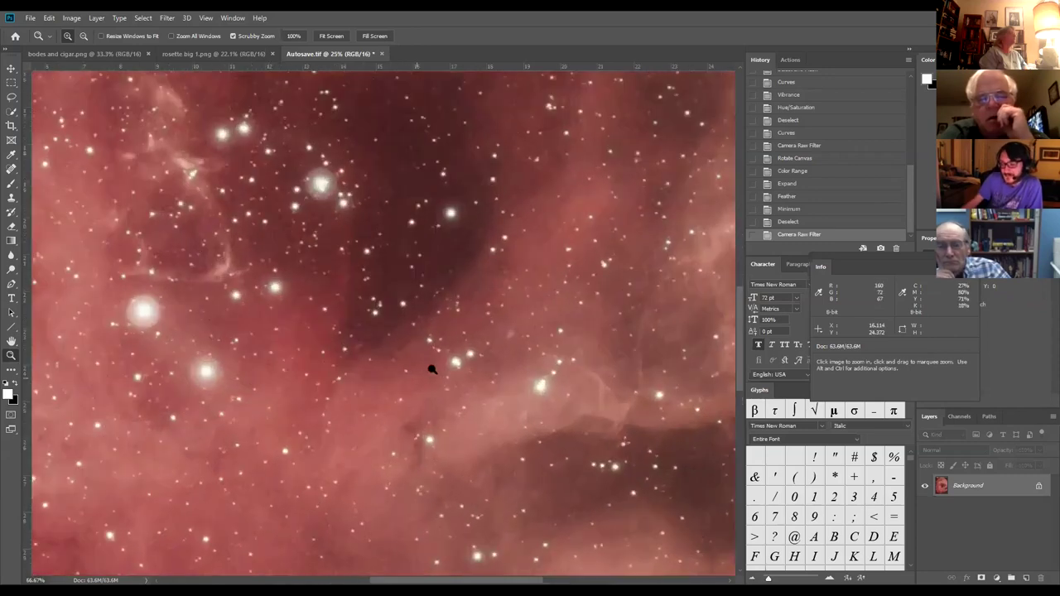
pyautogui.rightClick(430, 374)
pyautogui.click(435, 379)
pyautogui.click(429, 374)
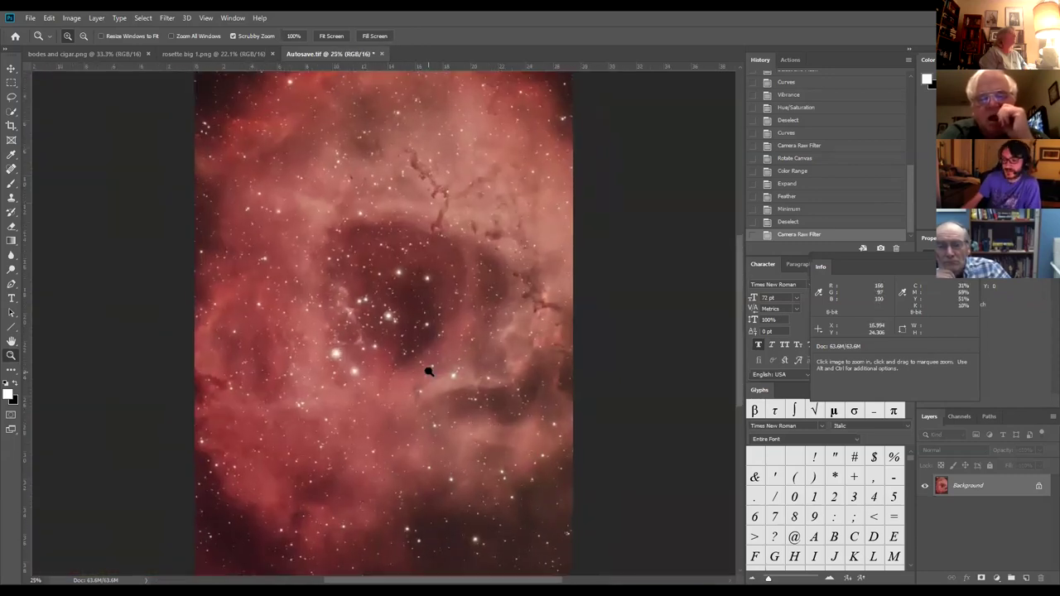
pyautogui.click(250, 53)
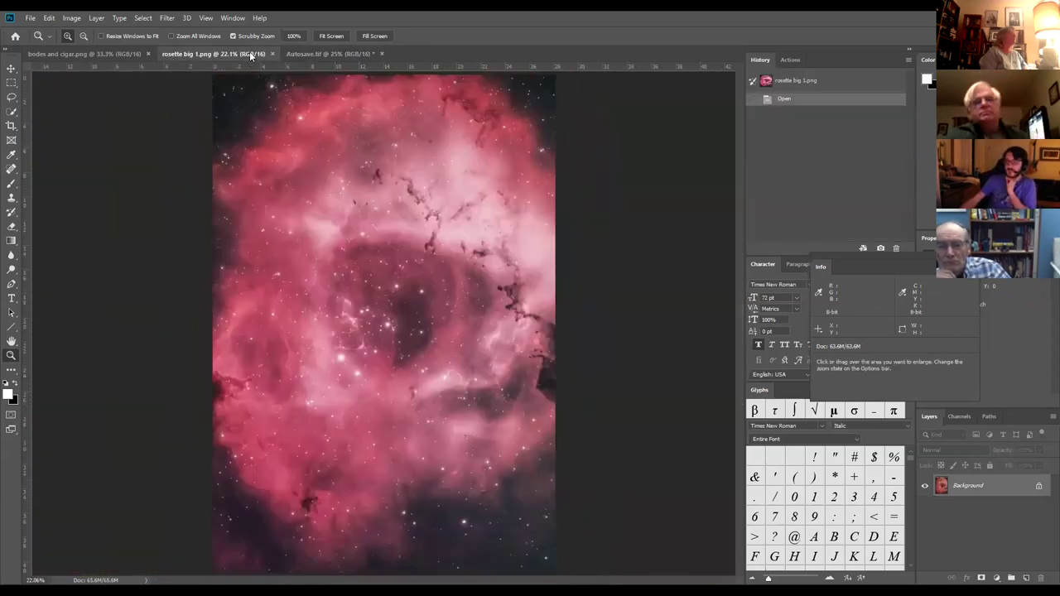
pyautogui.click(331, 53)
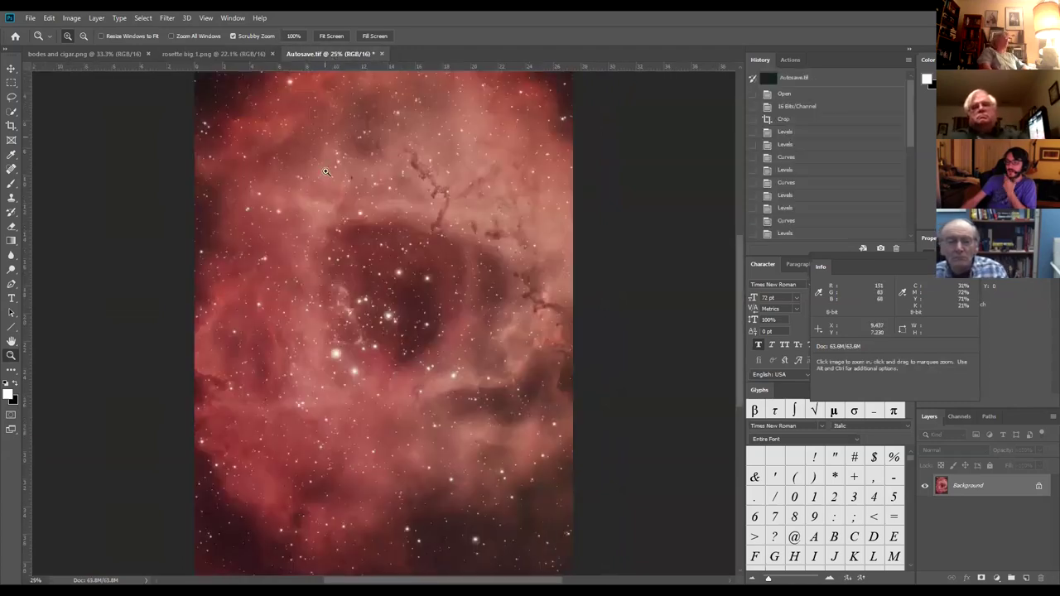
pyautogui.click(393, 280)
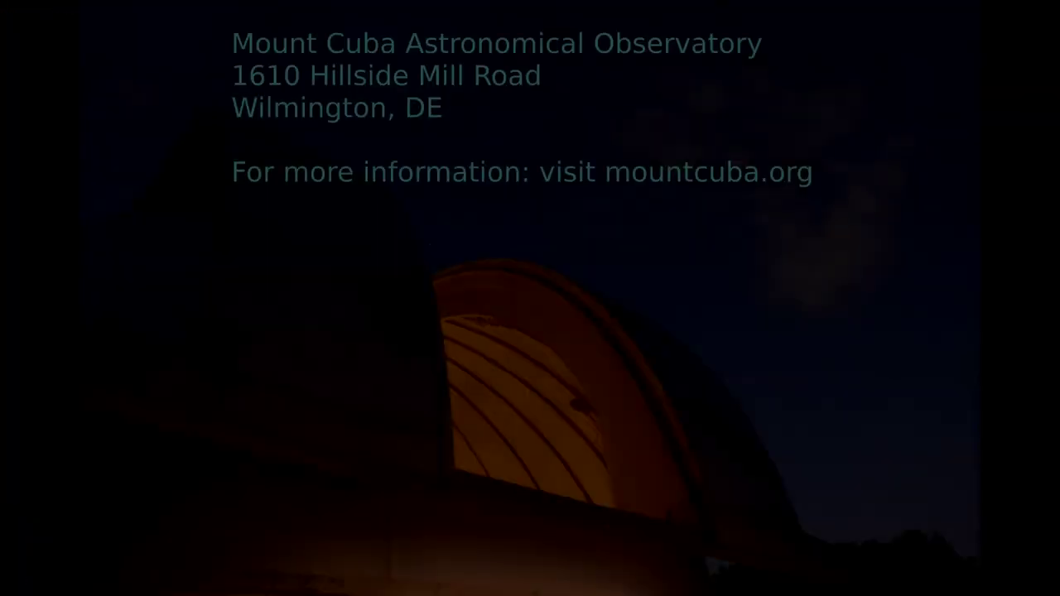